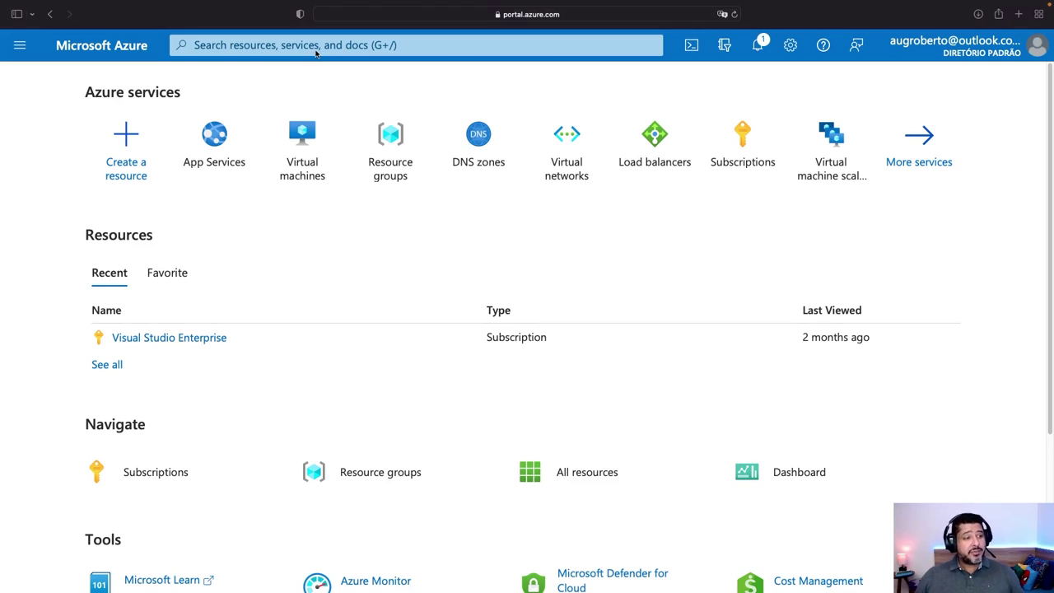
# Search for App Services, open that service, and start creating a new web app
pyautogui.click(317, 51)
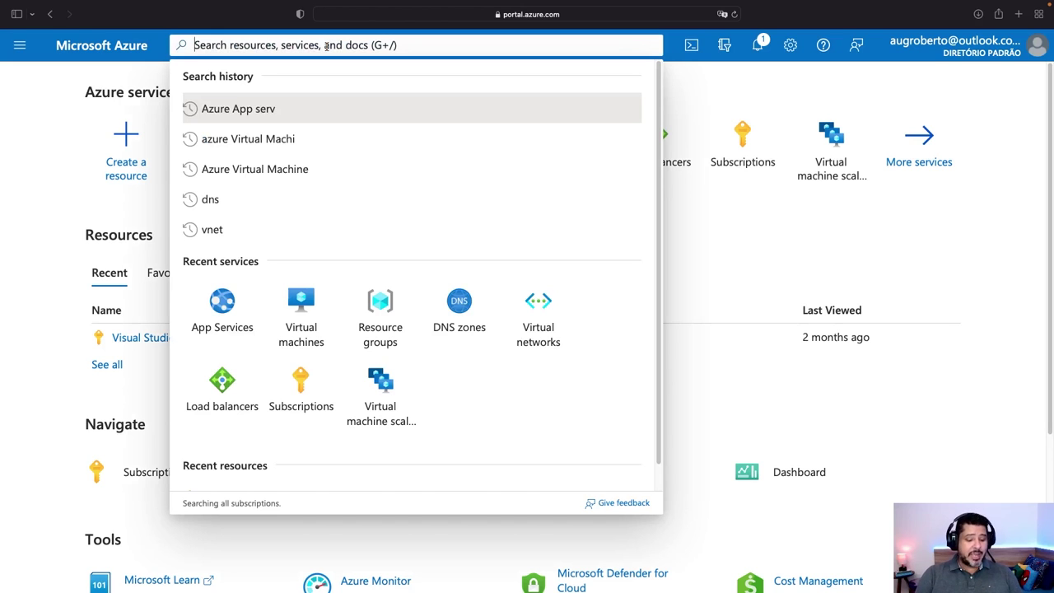
pyautogui.write('App')
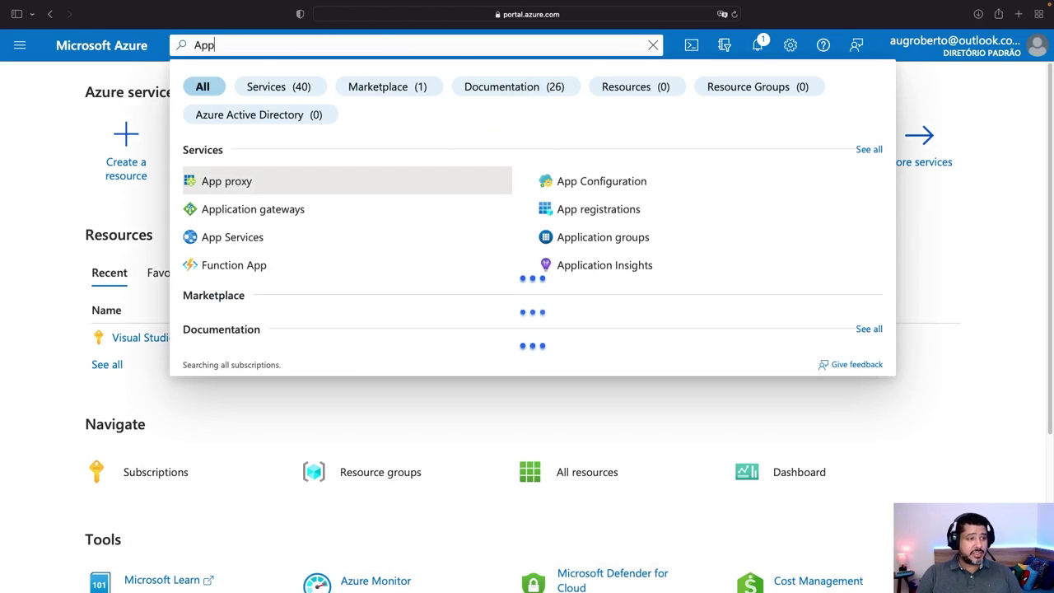
pyautogui.write(' Seric')
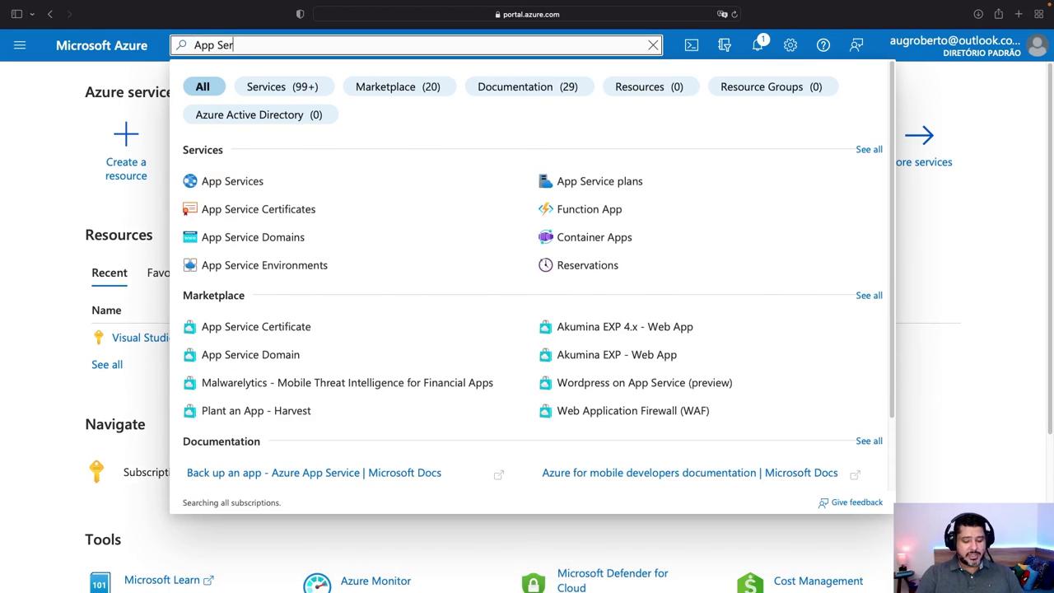
pyautogui.press('BackSpace')
pyautogui.press('BackSpace')
pyautogui.write('vices')
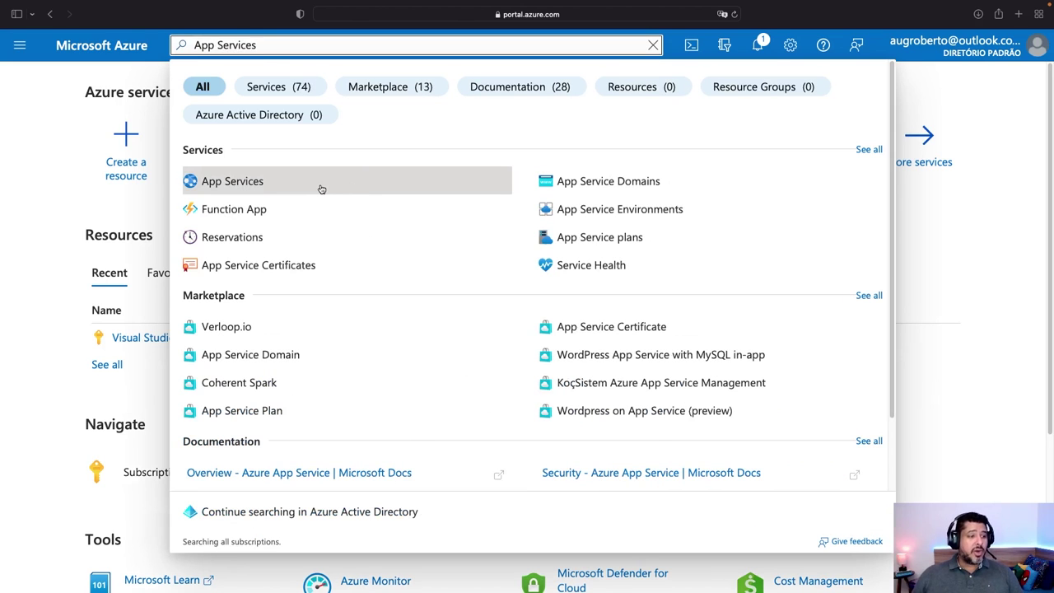
pyautogui.click(262, 186)
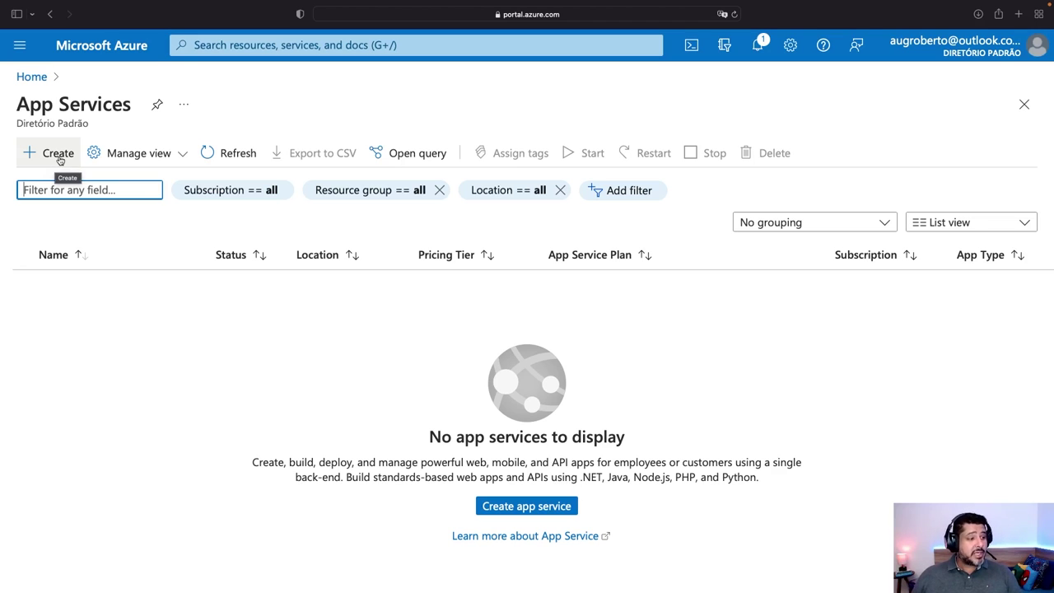
pyautogui.click(59, 155)
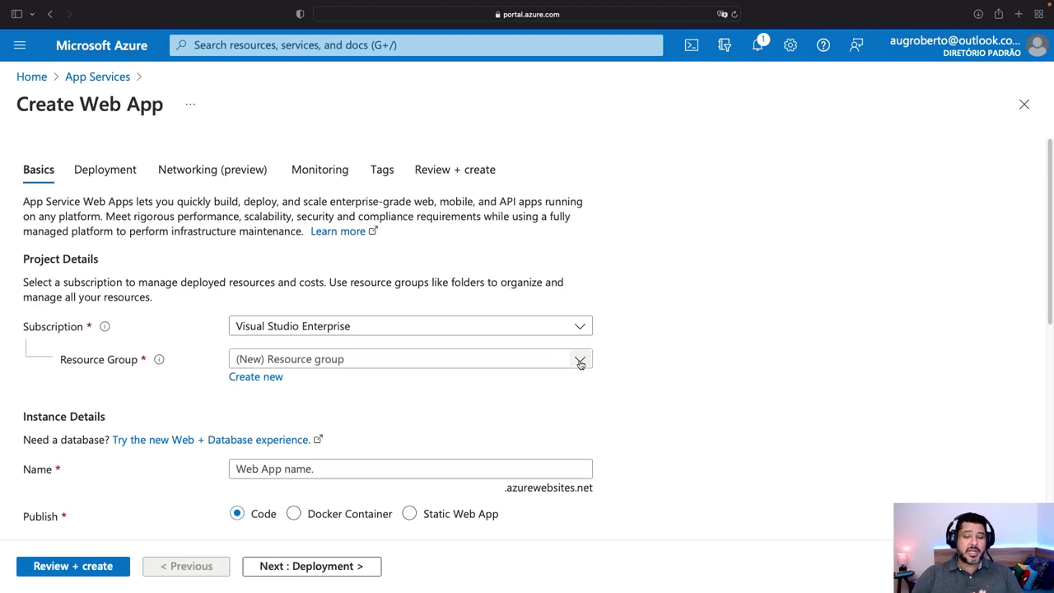
# Create a new resource group named AppServiceRG for the web app
pyautogui.click(399, 361)
pyautogui.click(617, 377)
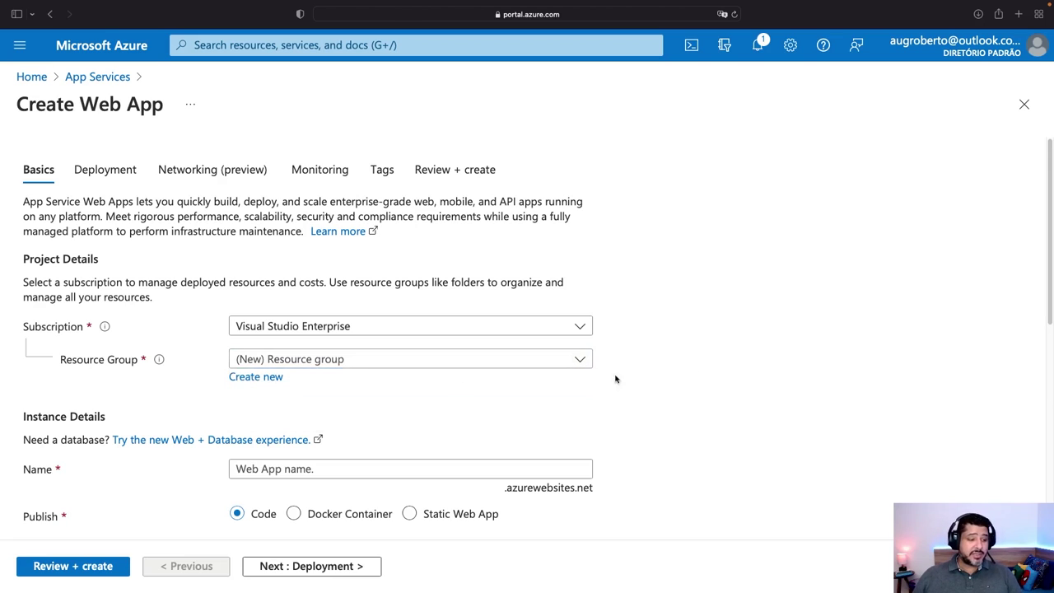
pyautogui.click(260, 379)
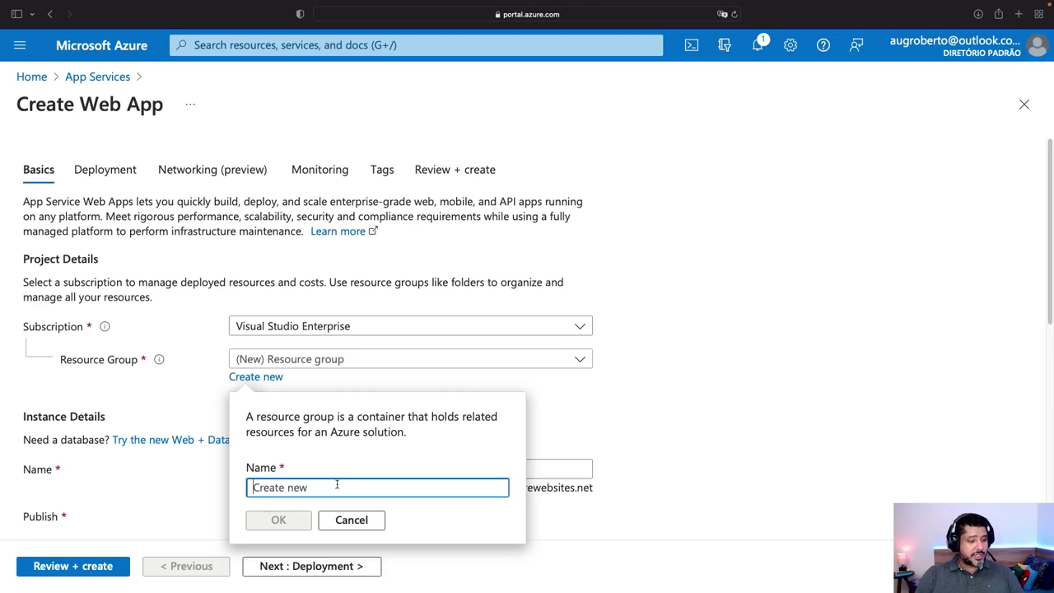
pyautogui.write('ER')
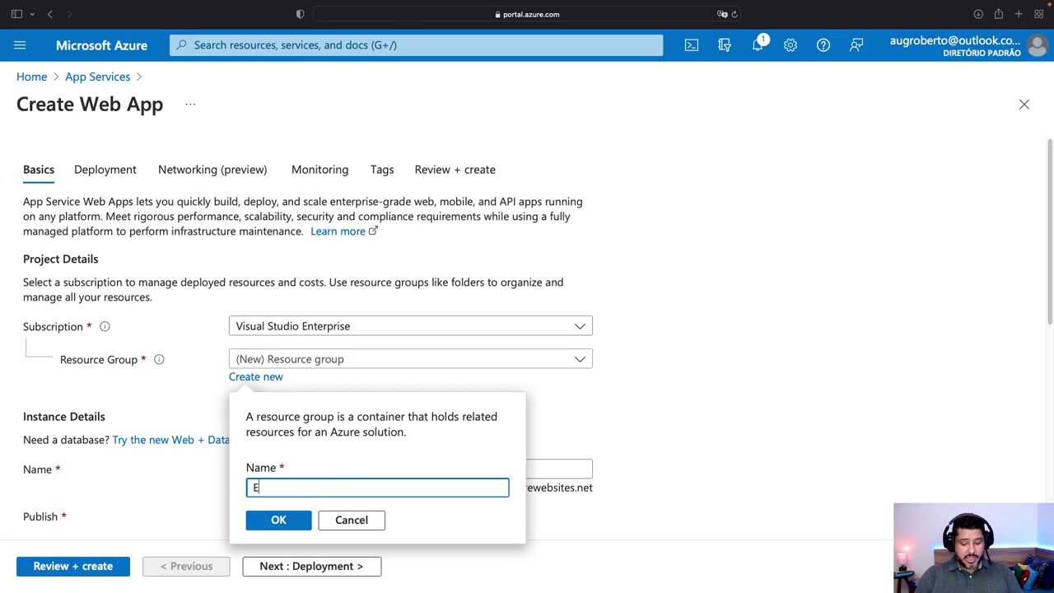
pyautogui.press('BackSpace')
pyautogui.press('BackSpace')
pyautogui.write('App')
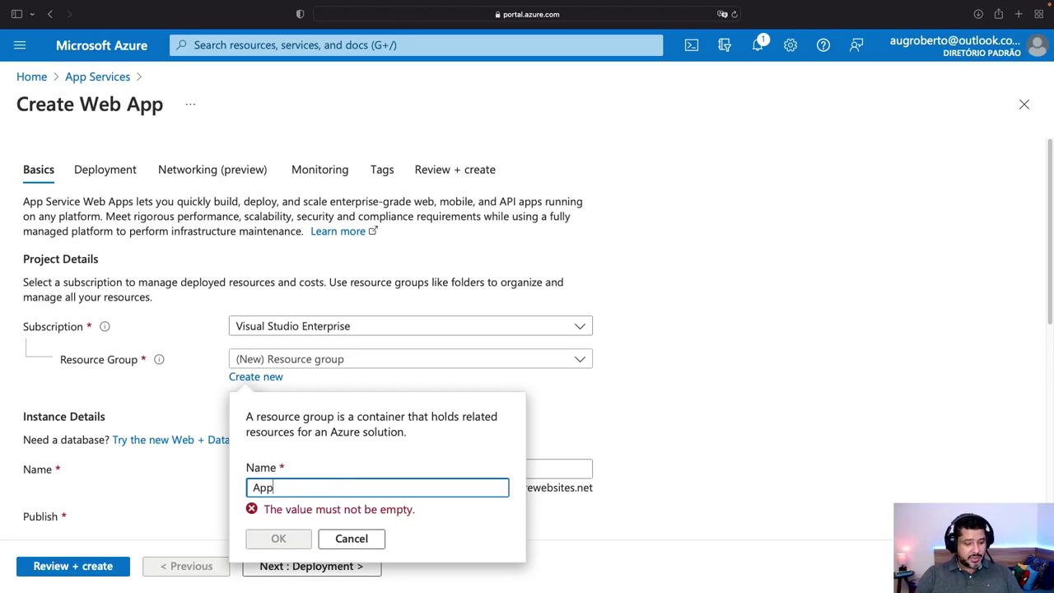
pyautogui.write('ServiceRG')
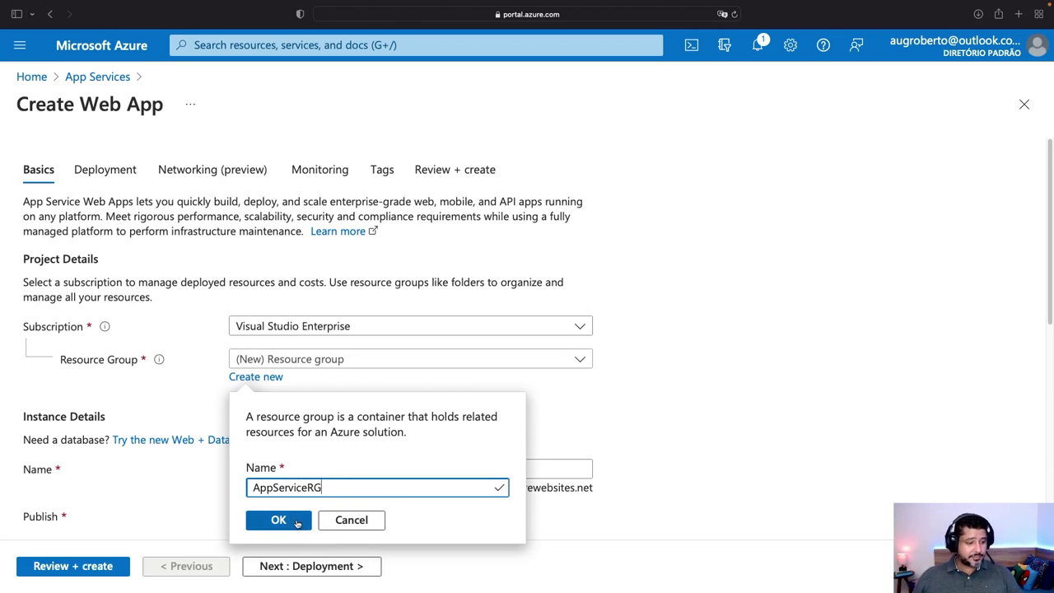
pyautogui.click(279, 520)
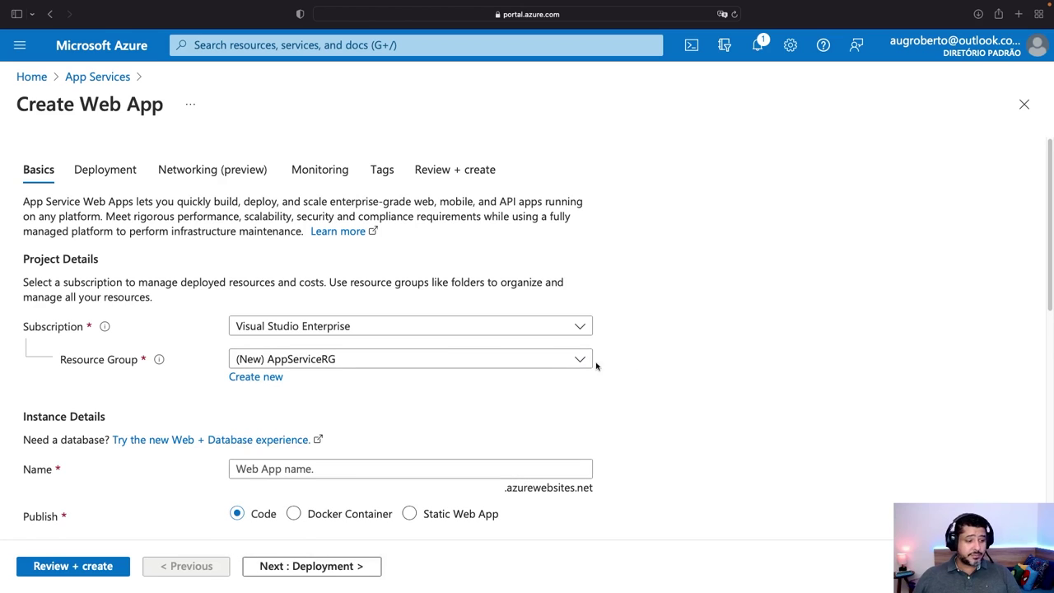
# Enter the account owner's username as the web app name in the instance details
pyautogui.scroll(-1, 701, 332)
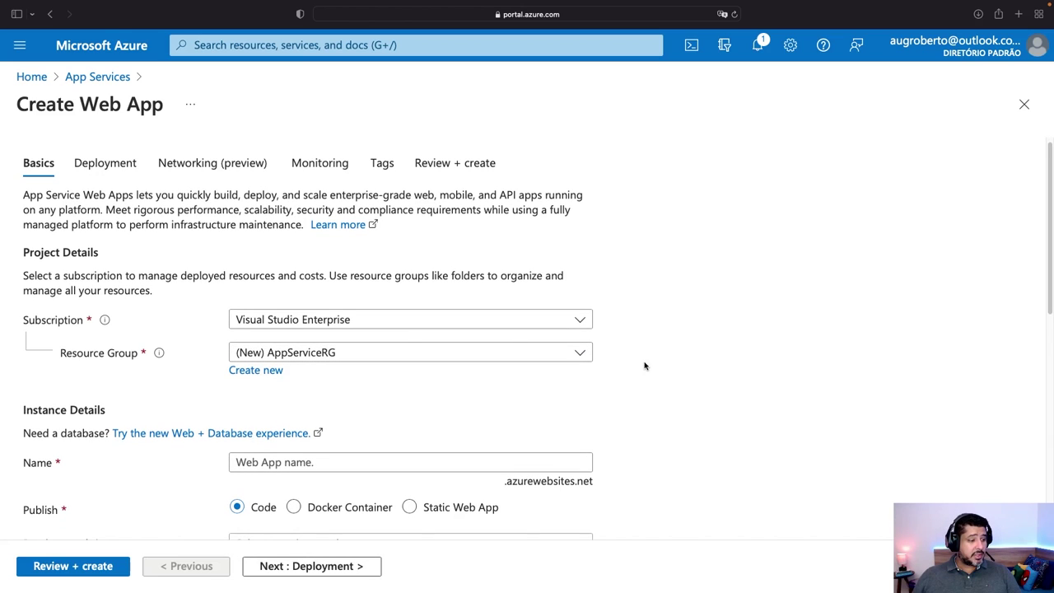
pyautogui.scroll(-3, 510, 377)
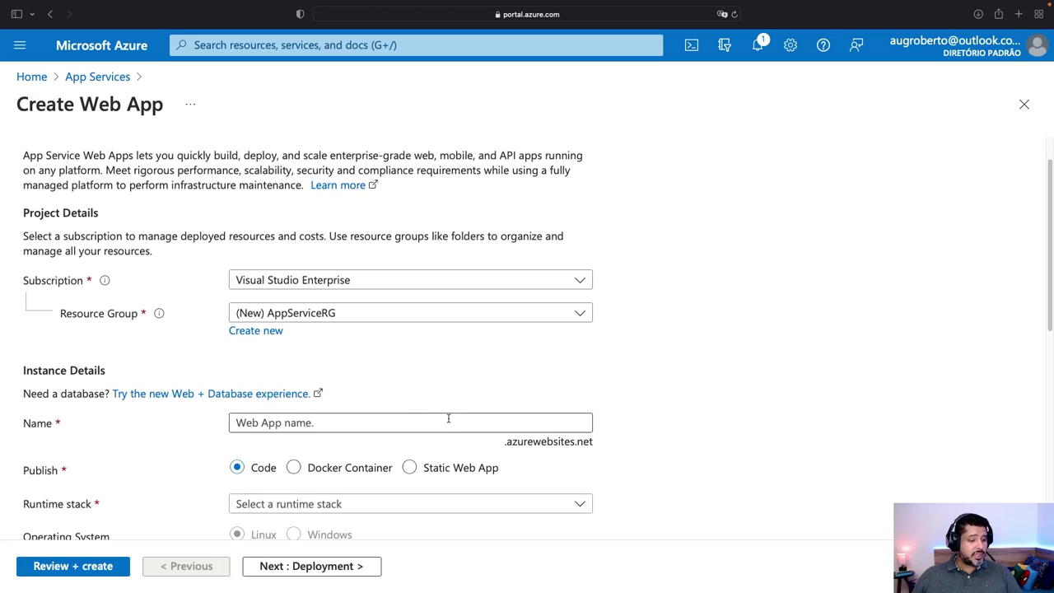
pyautogui.click(464, 424)
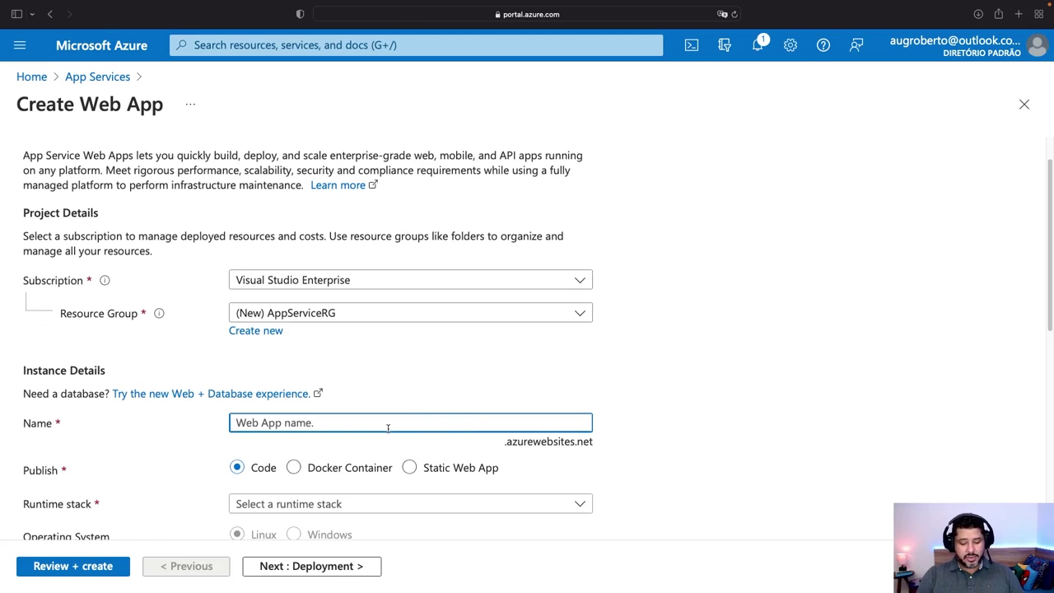
pyautogui.write('augroberto')
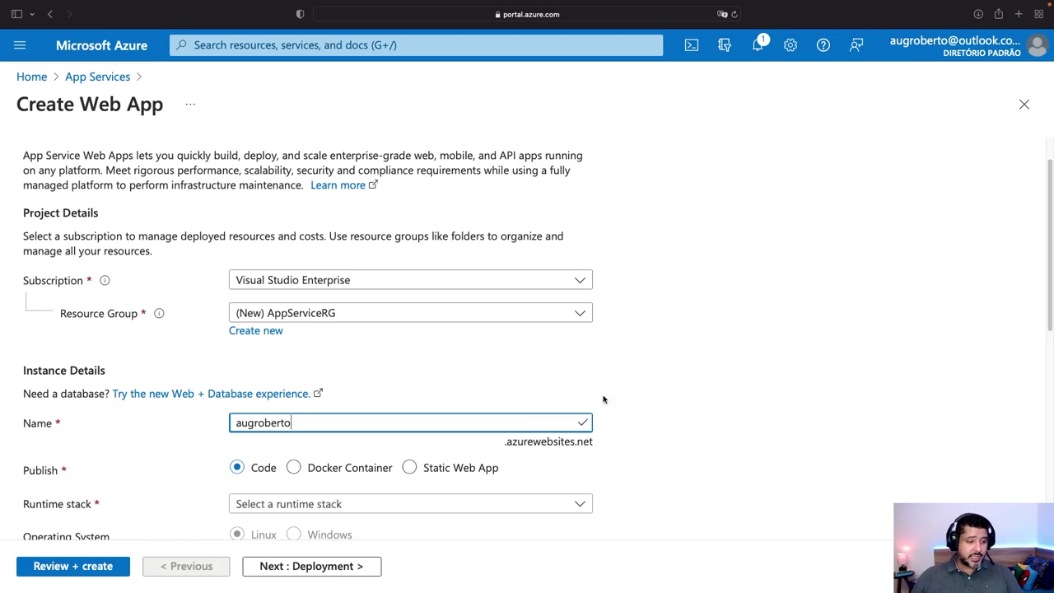
pyautogui.doubleClick(253, 424)
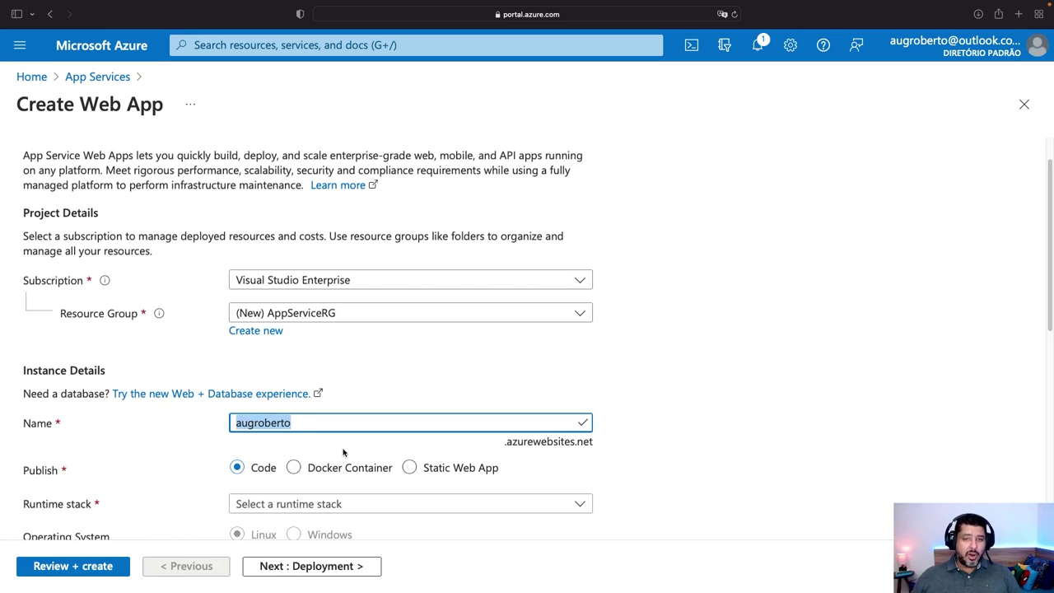
pyautogui.click(660, 382)
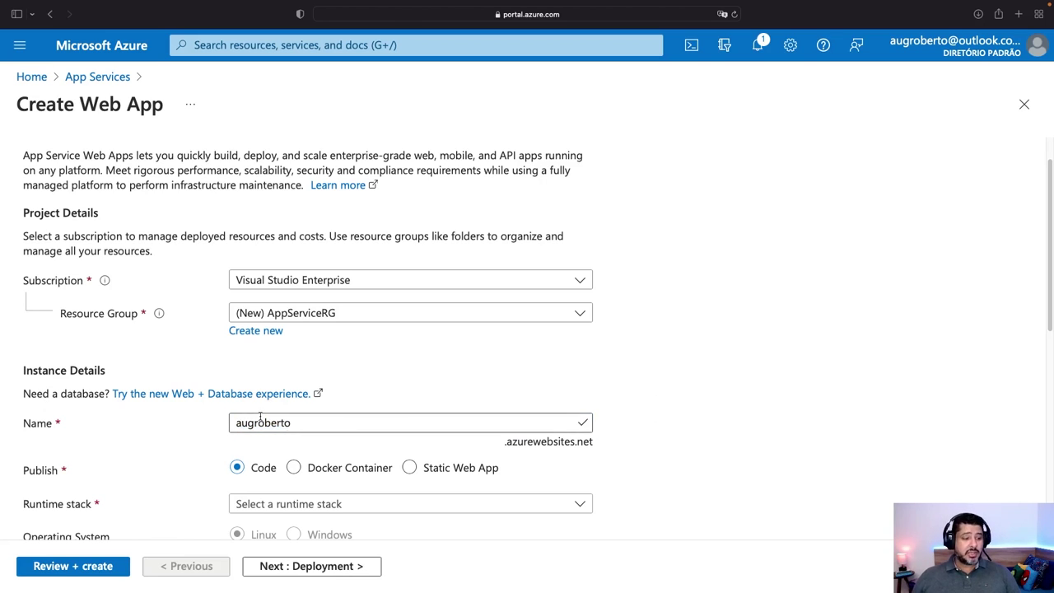
pyautogui.doubleClick(271, 422)
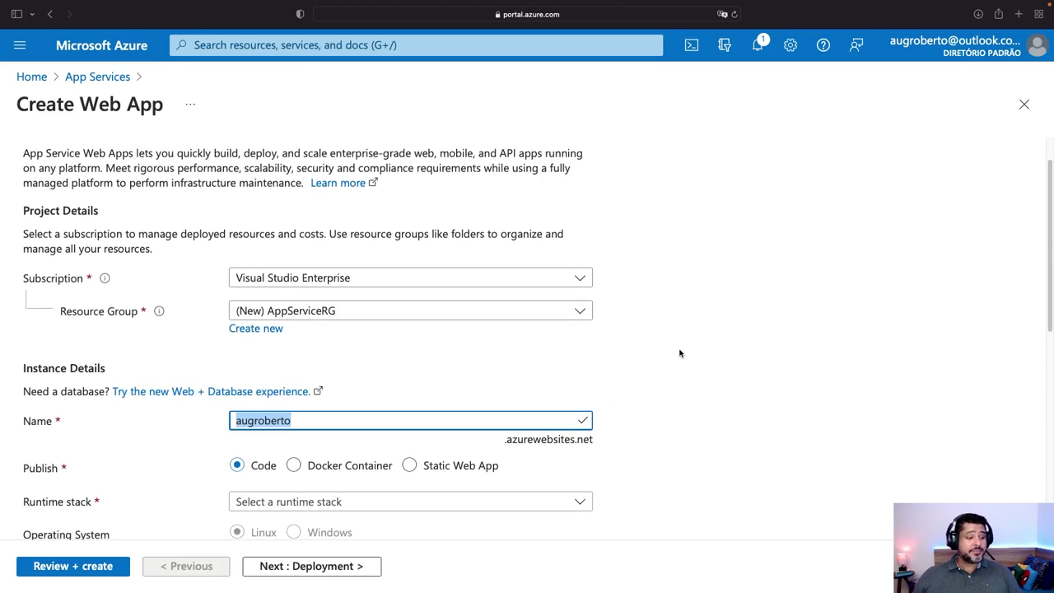
# Set the web app to publish as Code with the .NET Core 3.1 (LTS) runtime stack
pyautogui.scroll(-3, 680, 354)
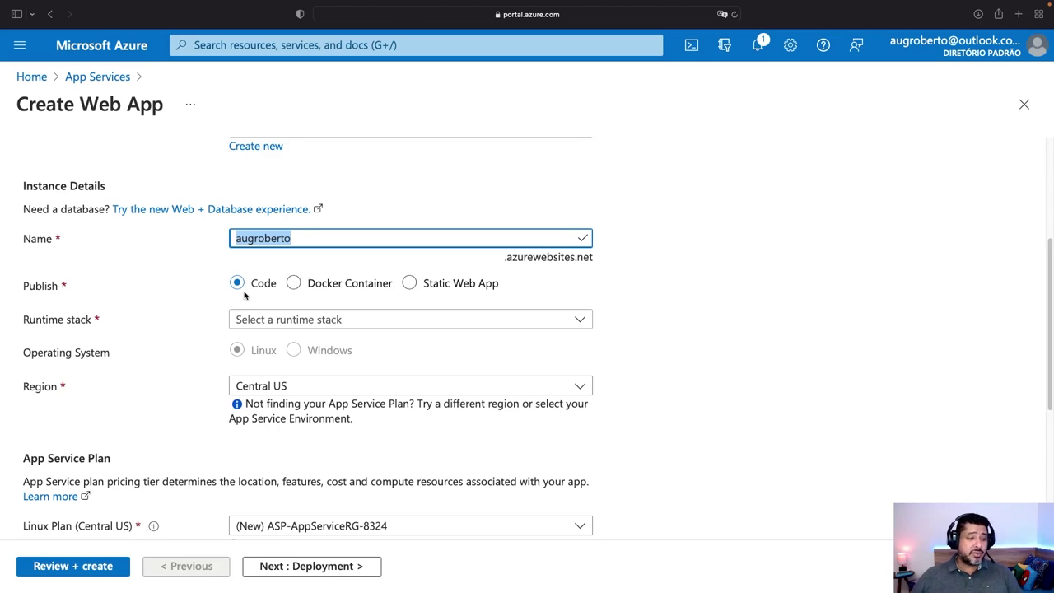
pyautogui.click(336, 290)
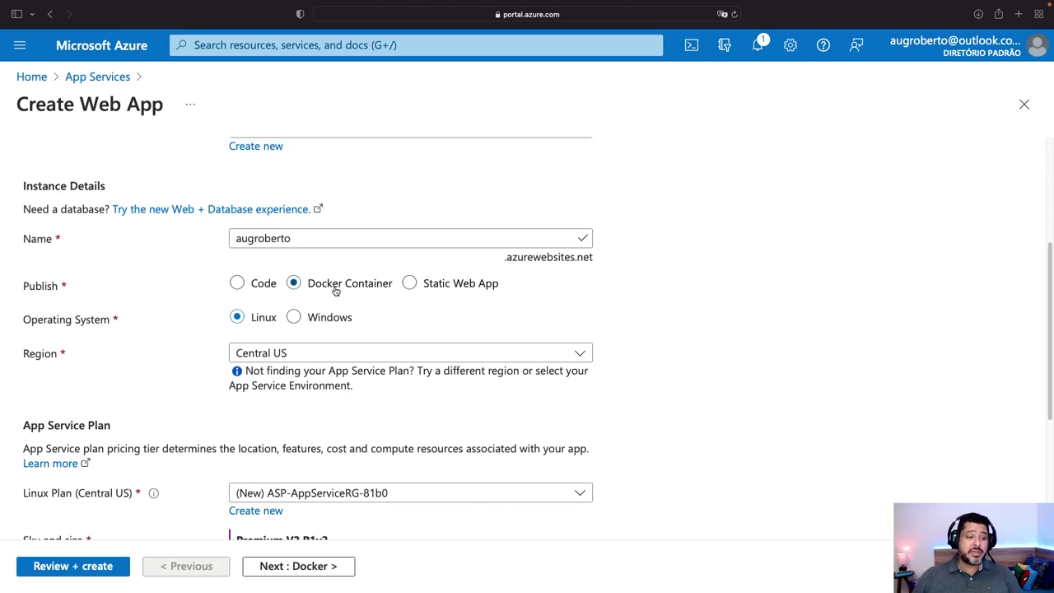
pyautogui.click(245, 284)
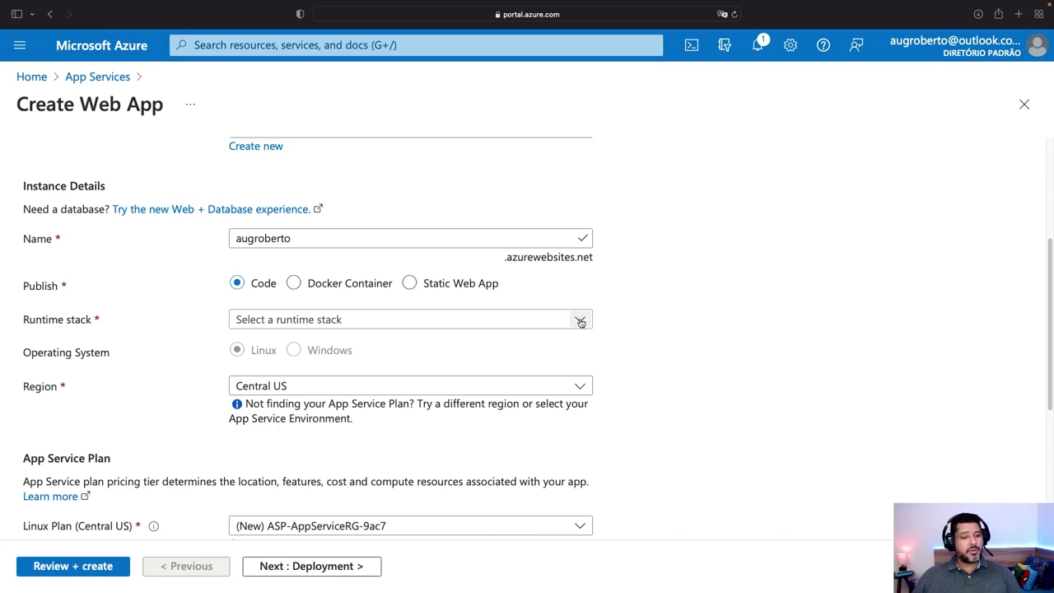
pyautogui.click(581, 322)
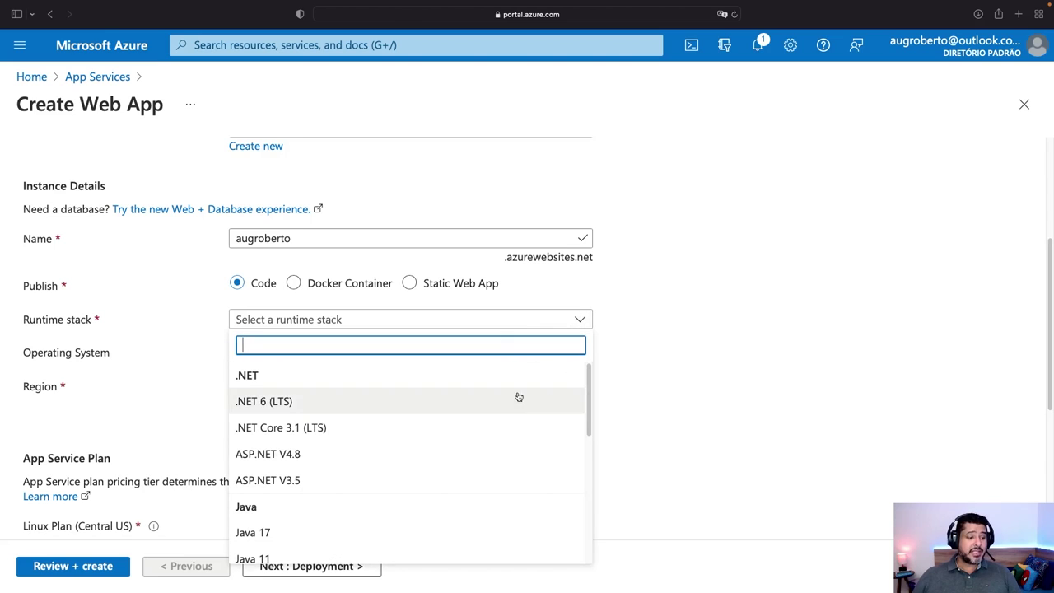
pyautogui.scroll(-3, 519, 407)
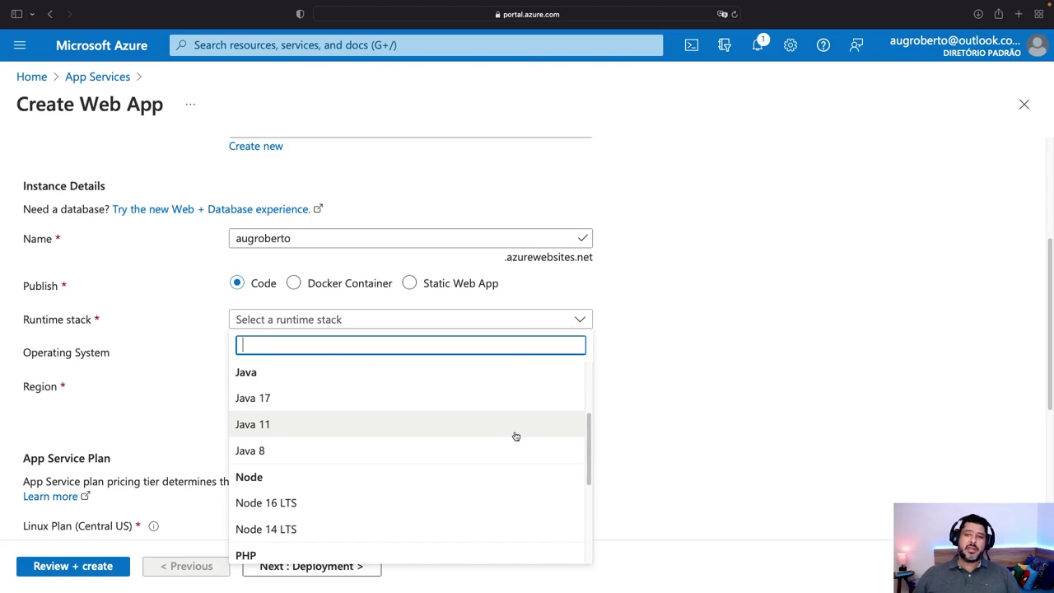
pyautogui.scroll(3, 448, 439)
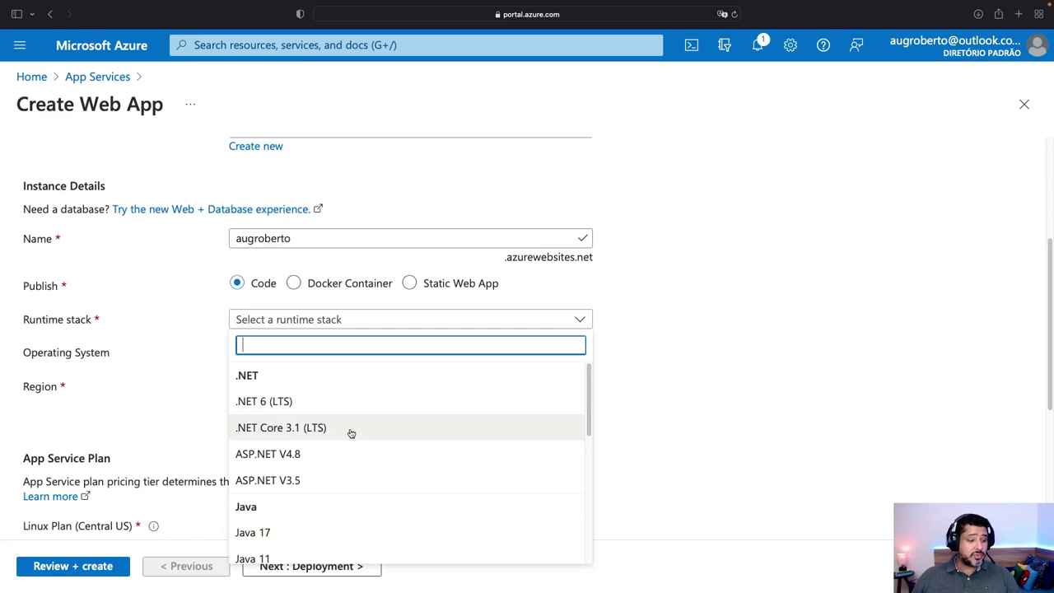
pyautogui.click(351, 430)
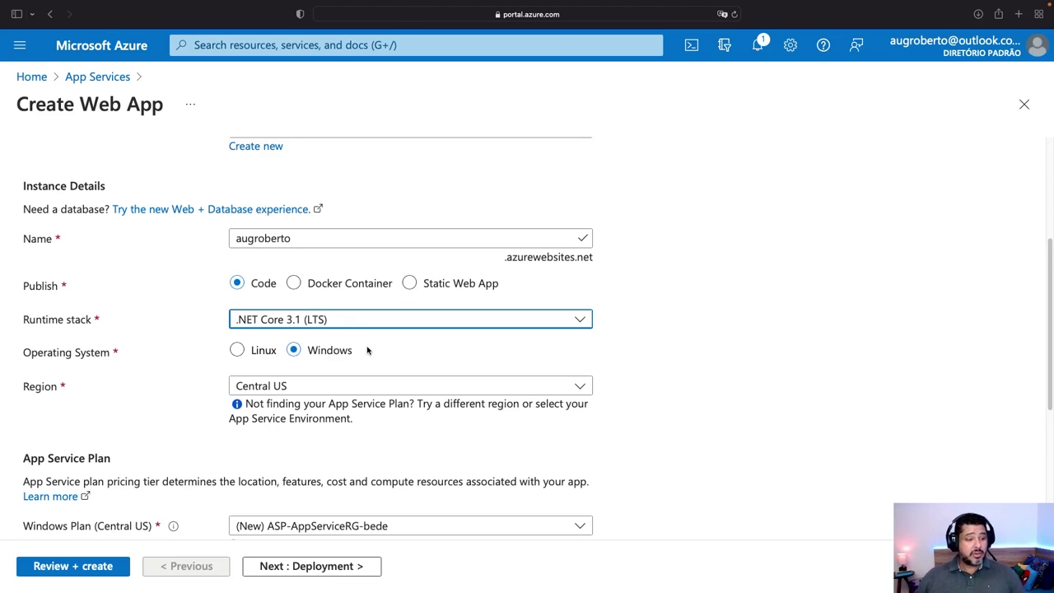
# Set the web app's operating system to Linux and its region to Brazil South
pyautogui.click(236, 350)
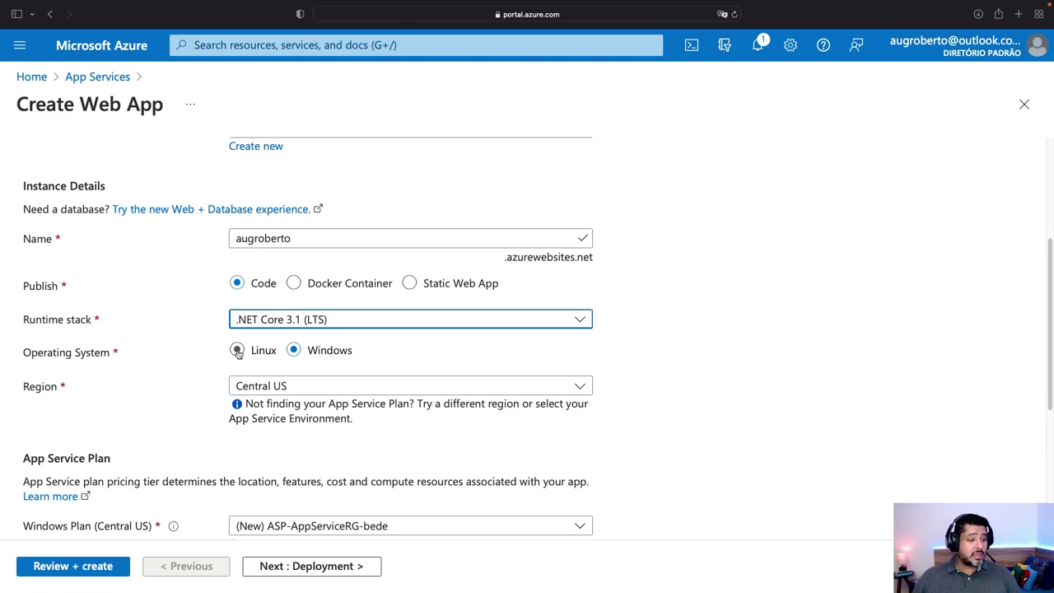
pyautogui.click(398, 387)
pyautogui.scroll(-3, 425, 297)
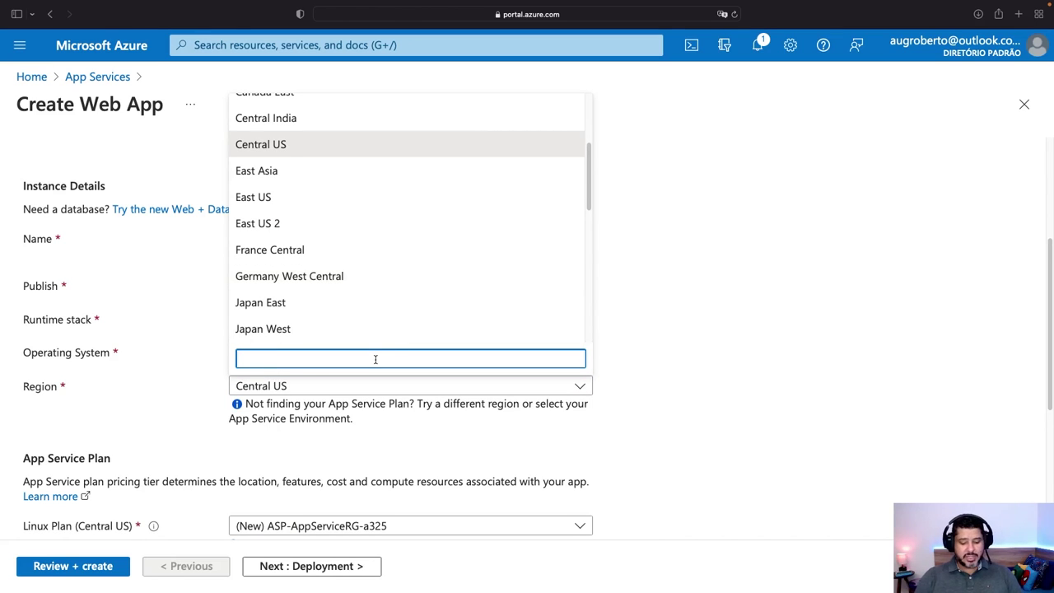
pyautogui.write('brazil')
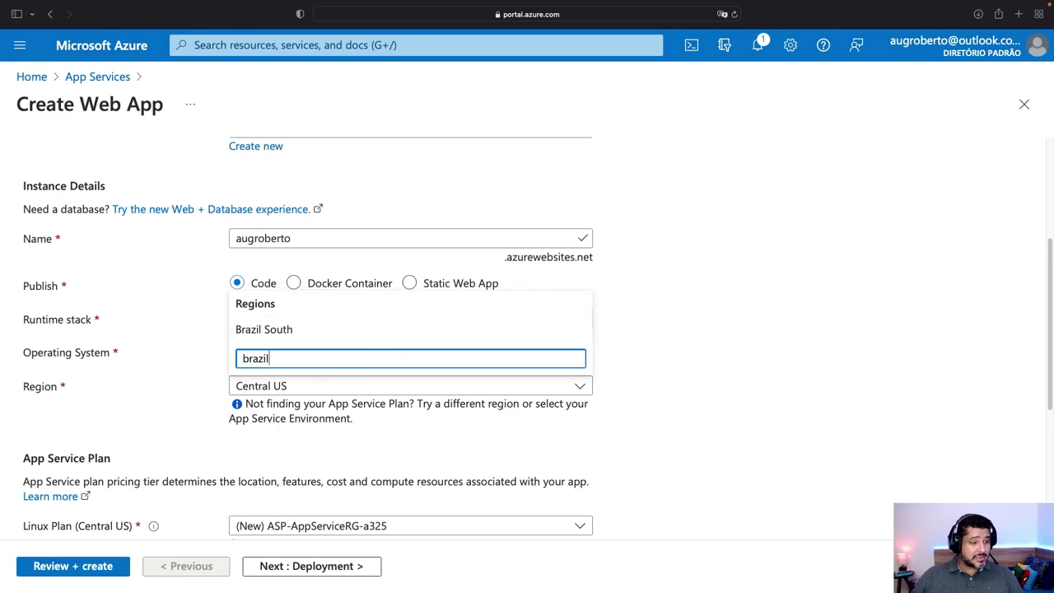
pyautogui.click(292, 334)
# Select the new ASP-AppServiceRG-90b1 plan as the web app's Linux App Service plan
pyautogui.scroll(-3, 494, 370)
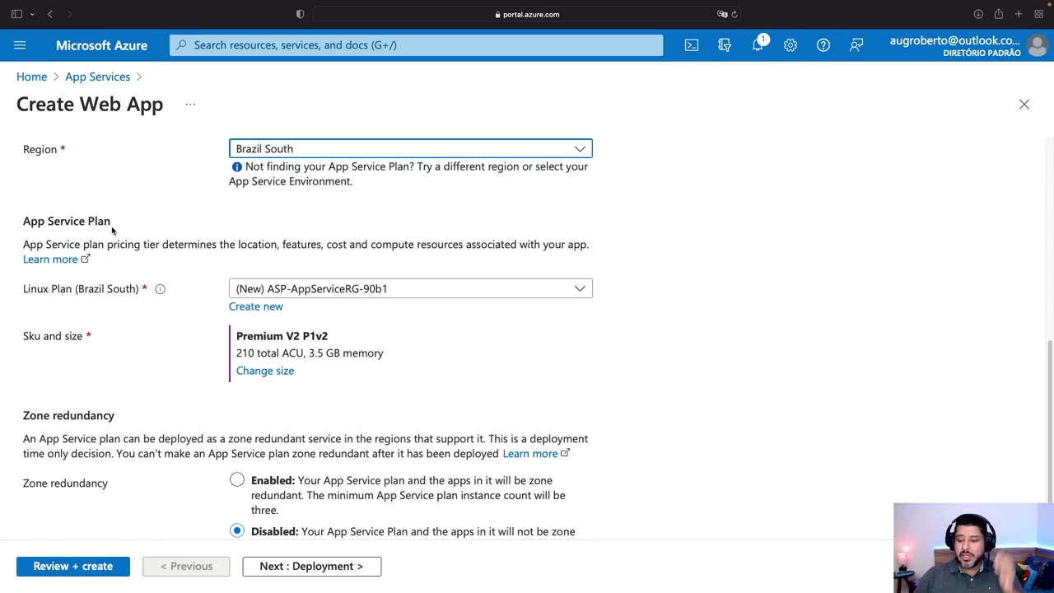
pyautogui.press('XF86AudioRaiseVolume')
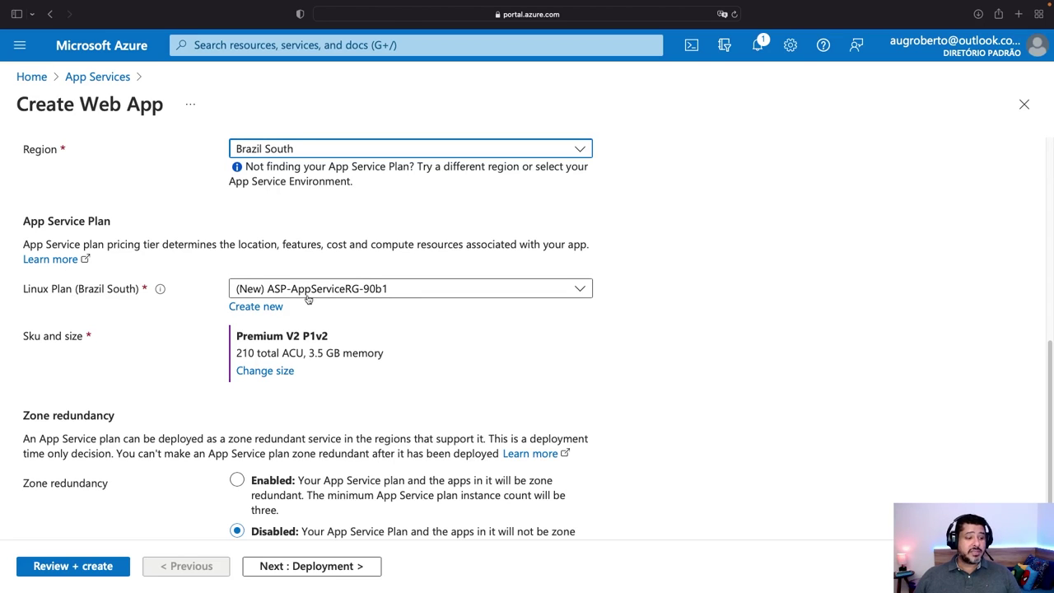
pyautogui.click(433, 295)
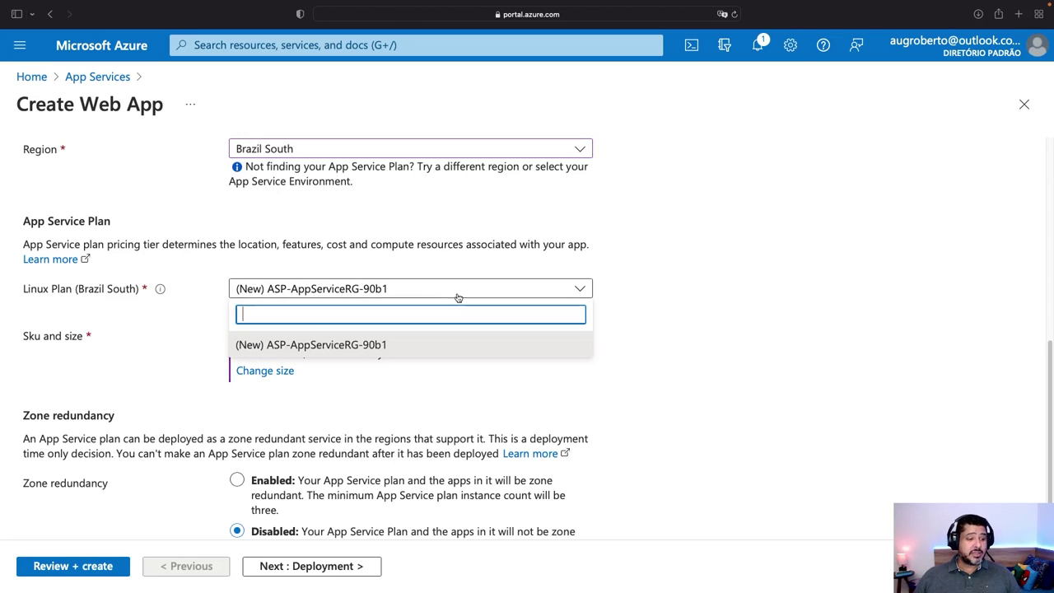
pyautogui.click(388, 353)
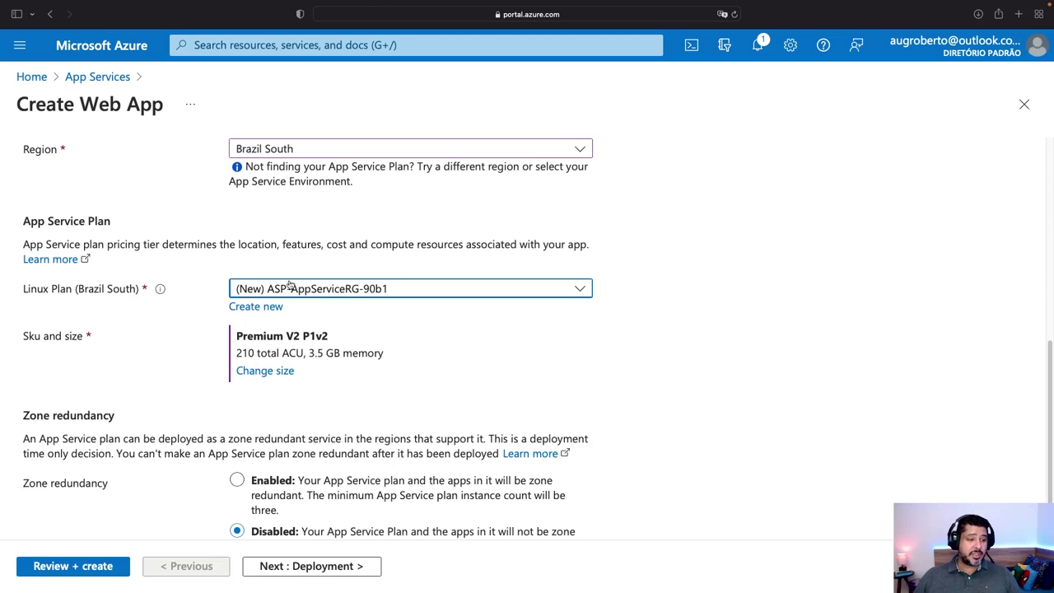
# Examine the Dev / Test and Production pricing tiers for the App Service plan, including the Production tiers' included features and hardware
pyautogui.click(277, 372)
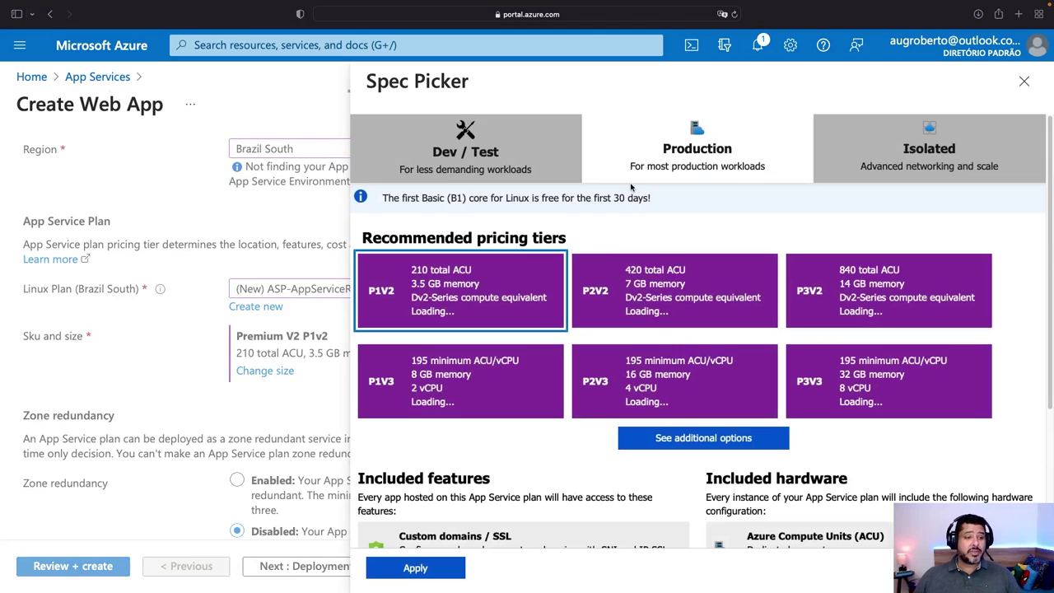
pyautogui.click(474, 161)
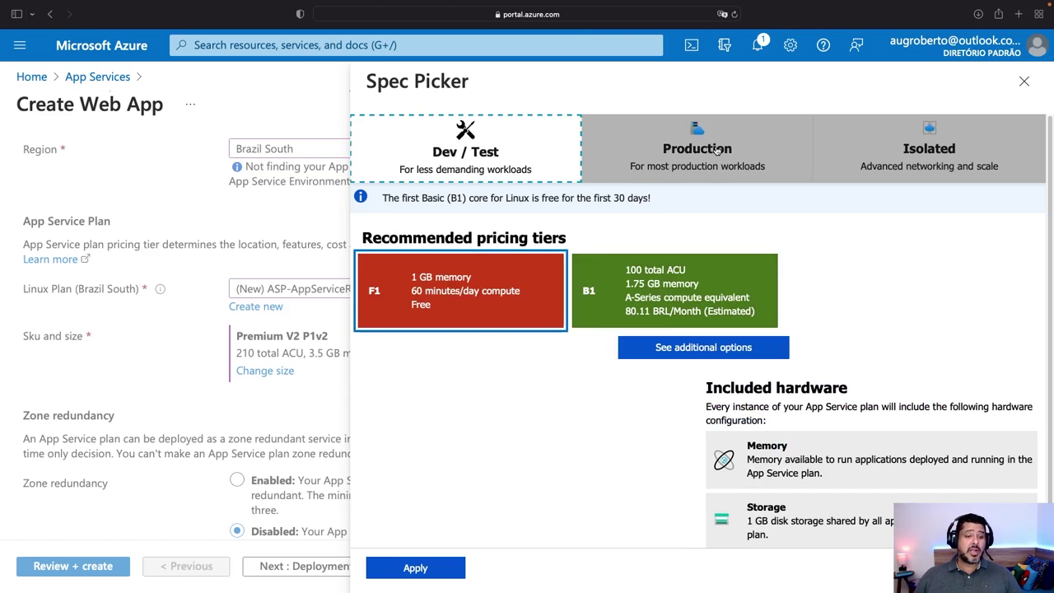
pyautogui.click(717, 149)
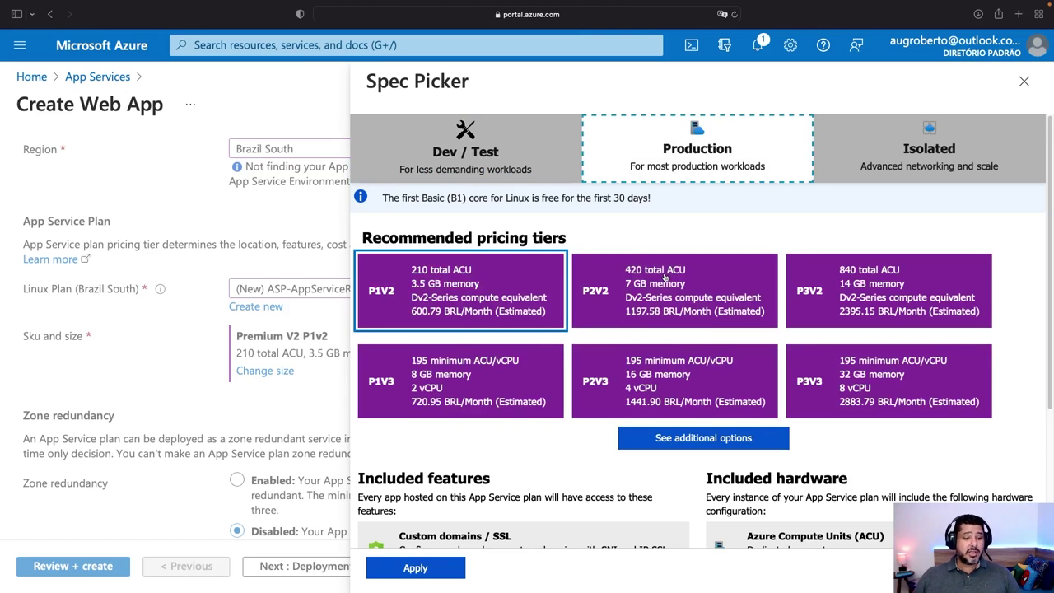
pyautogui.scroll(-1, 667, 280)
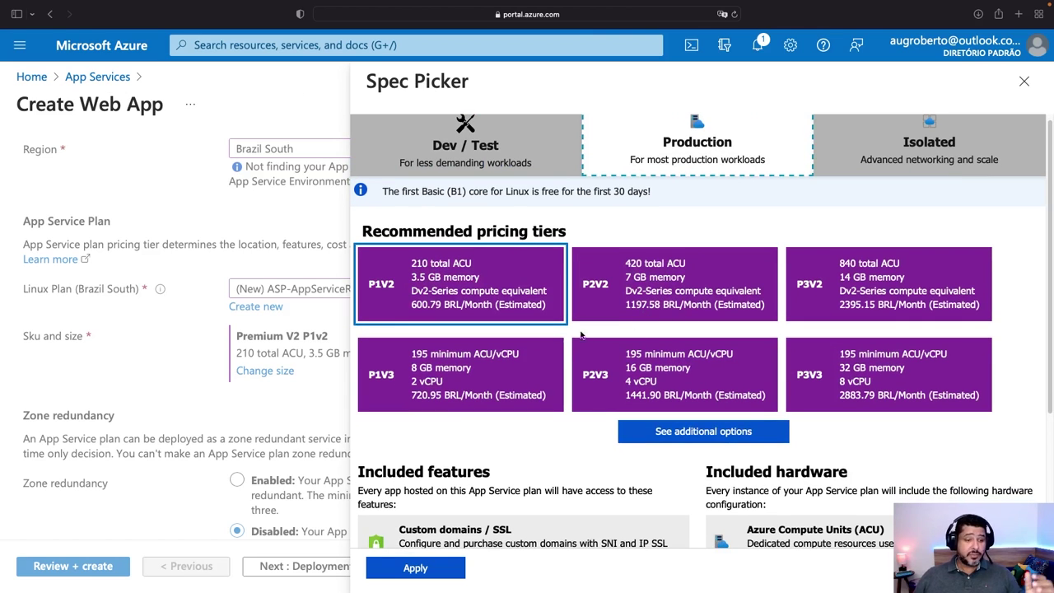
pyautogui.scroll(-5, 654, 364)
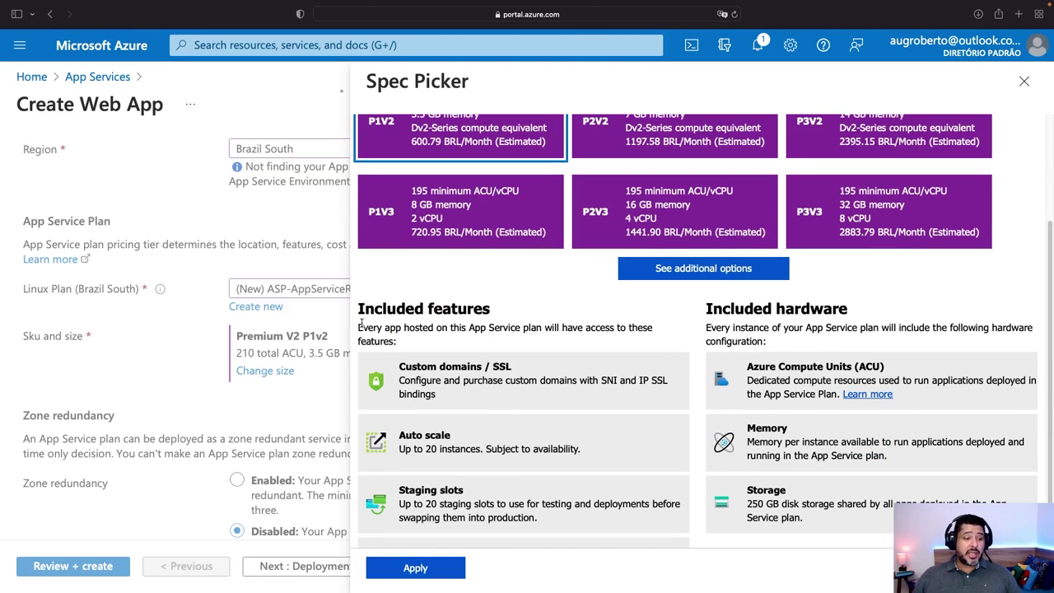
pyautogui.scroll(-1, 537, 325)
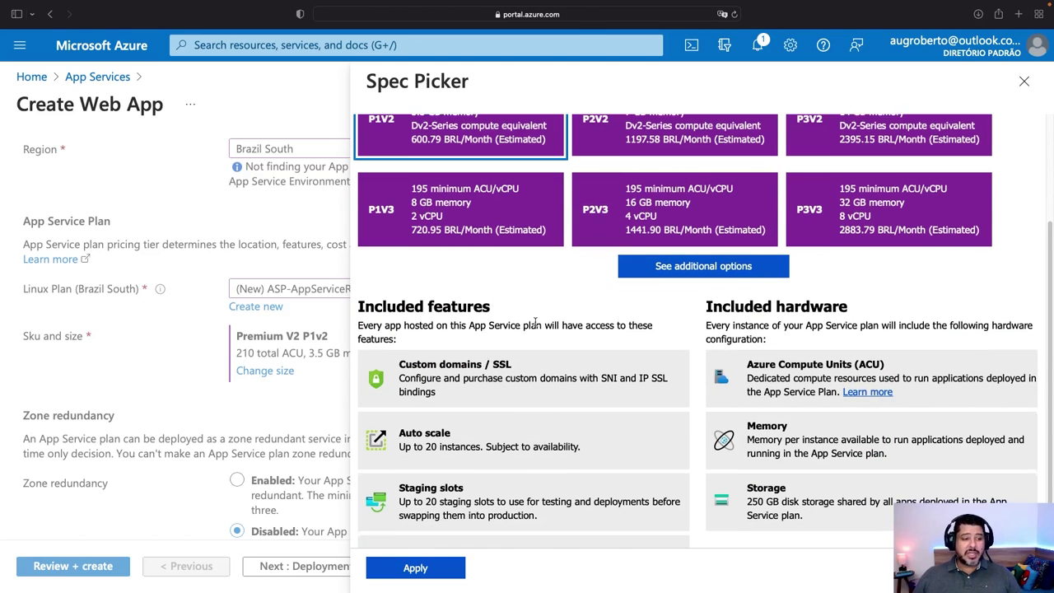
pyautogui.scroll(-2, 537, 359)
pyautogui.scroll(6, 539, 357)
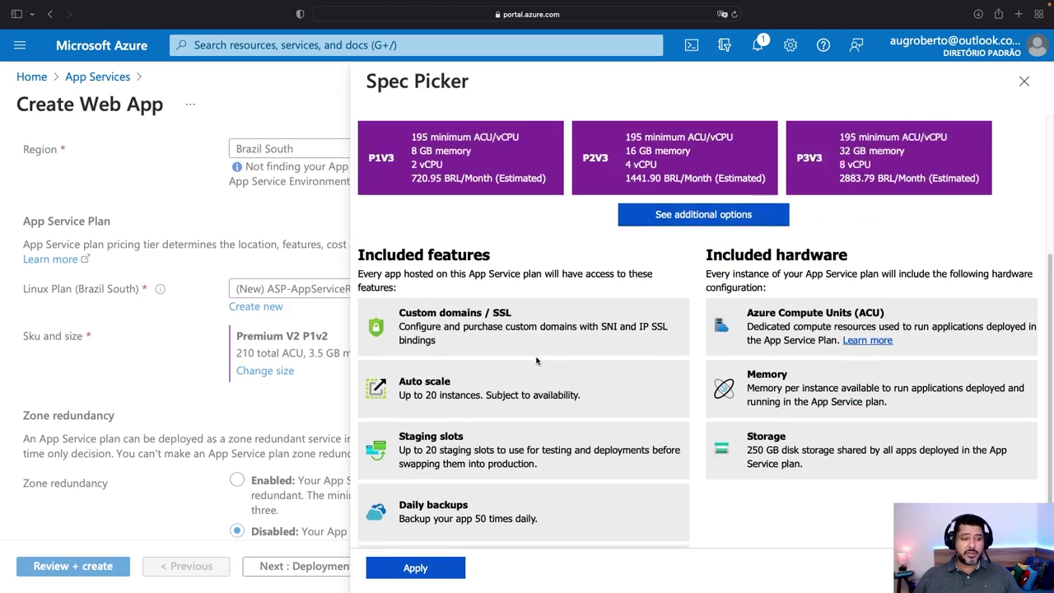
pyautogui.scroll(-1, 546, 356)
pyautogui.scroll(2, 513, 359)
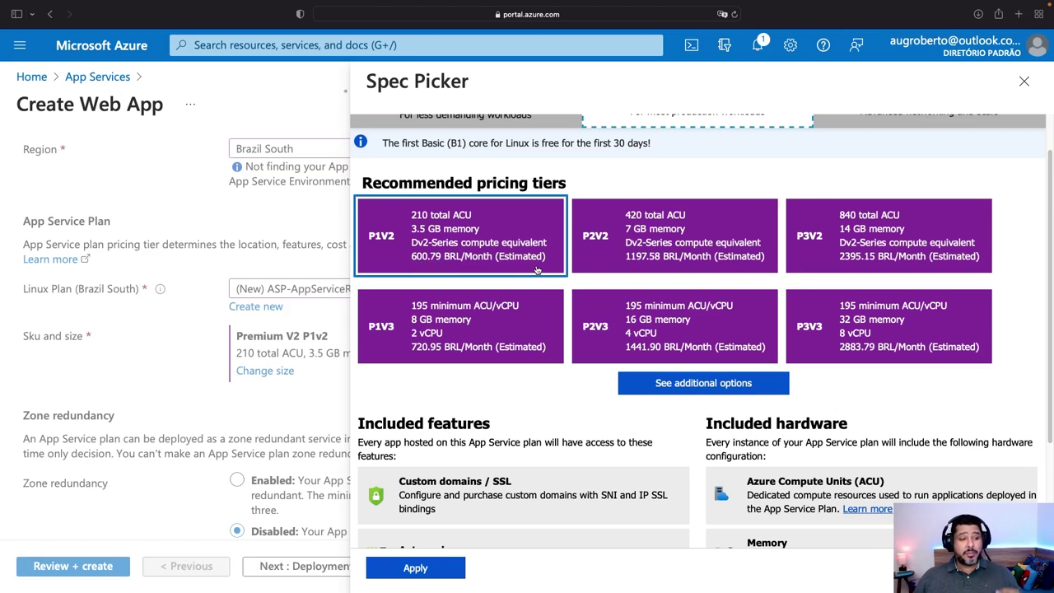
pyautogui.scroll(2, 570, 243)
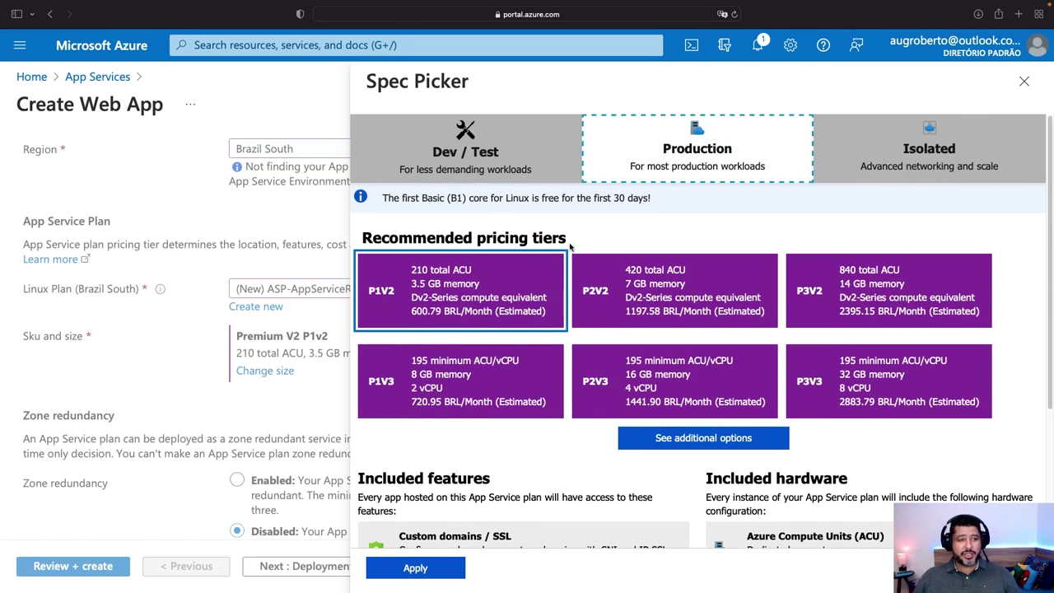
# Set the App Service plan's size to the free F1 tier from the Dev / Test workloads
pyautogui.click(531, 154)
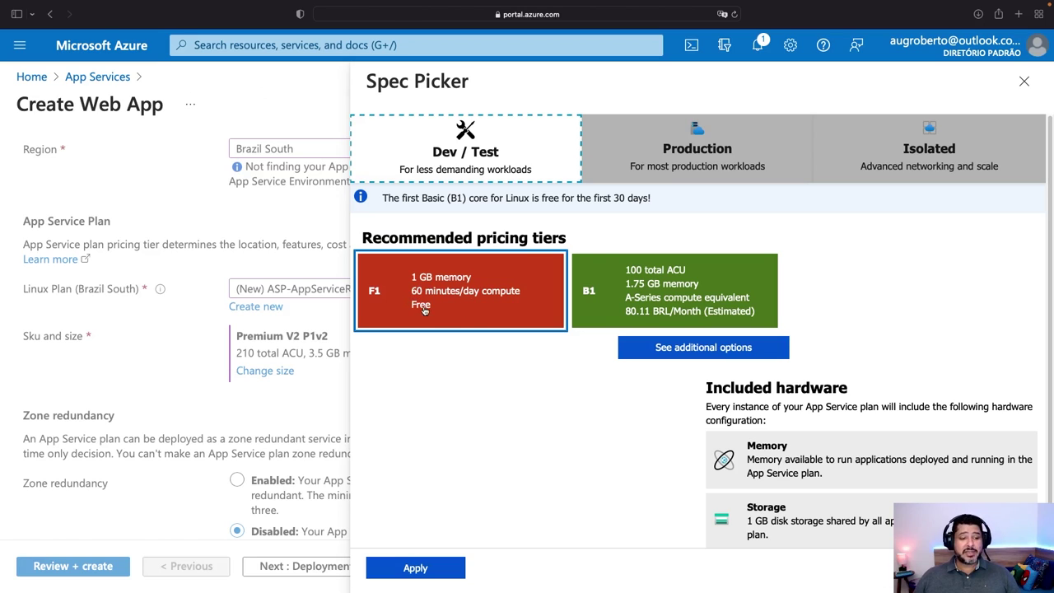
pyautogui.click(481, 309)
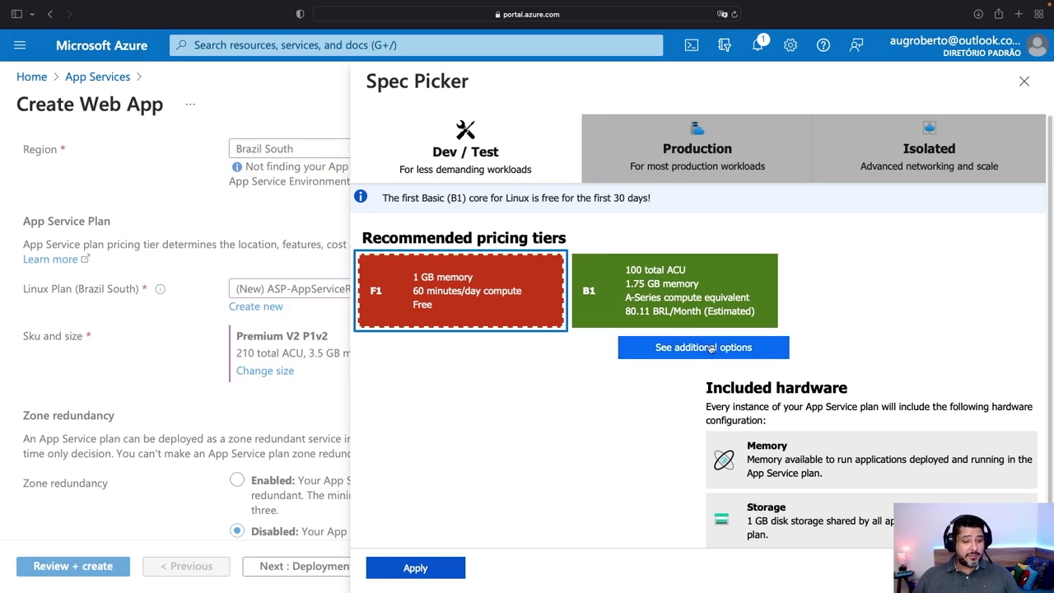
pyautogui.click(439, 568)
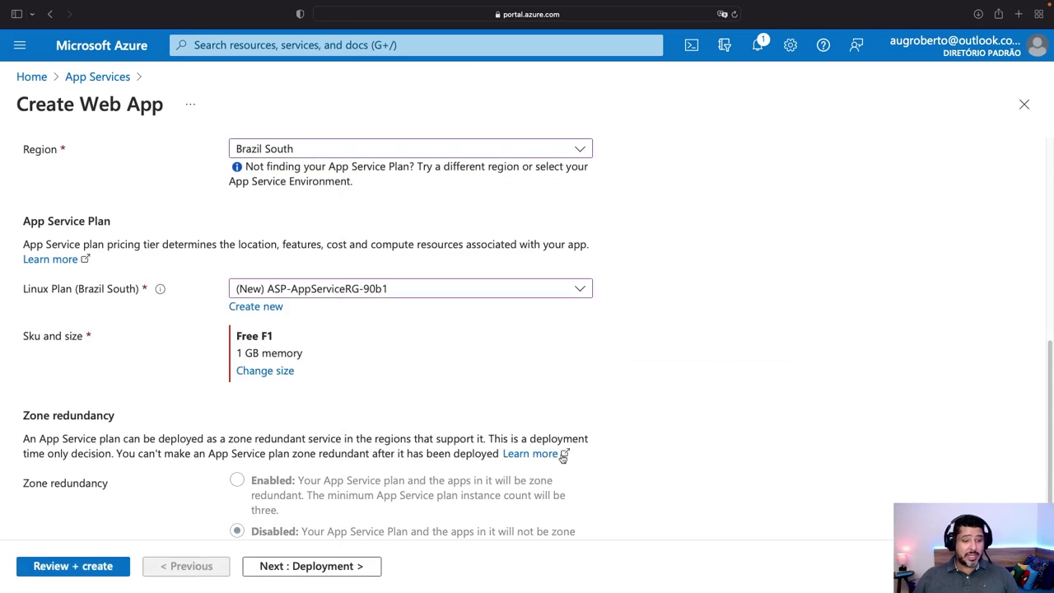
# Proceed to the web app's deployment settings and examine the GitHub Actions options, repository details and workflow configuration
pyautogui.scroll(-2, 709, 322)
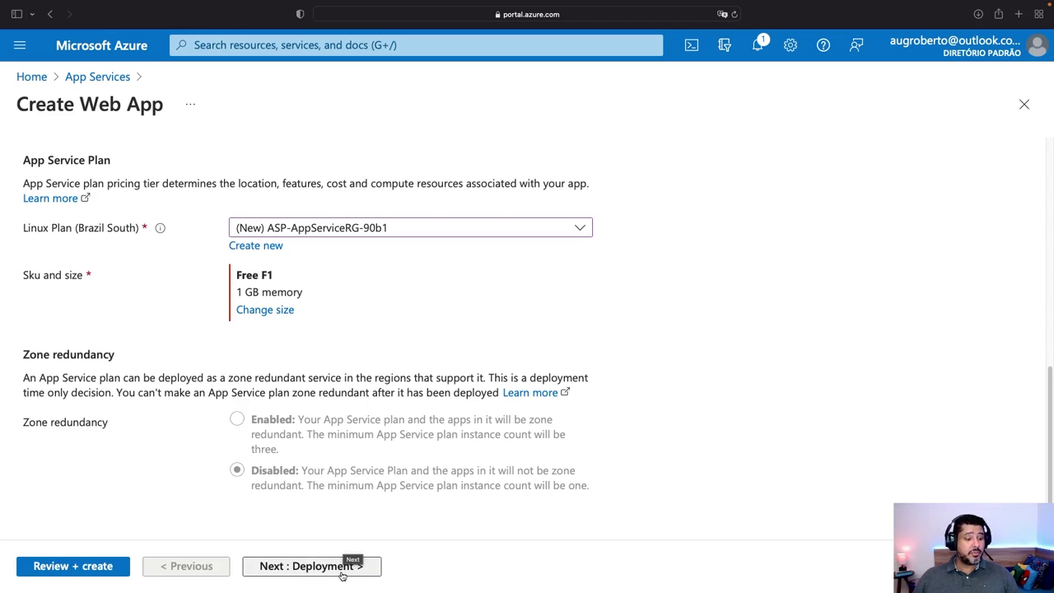
pyautogui.click(309, 568)
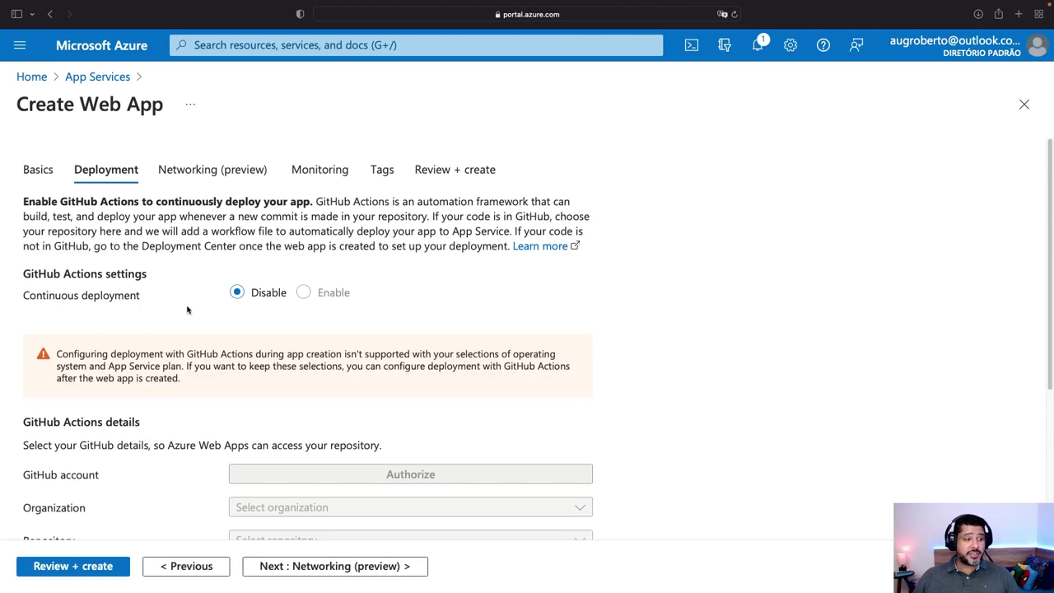
pyautogui.scroll(-1, 132, 341)
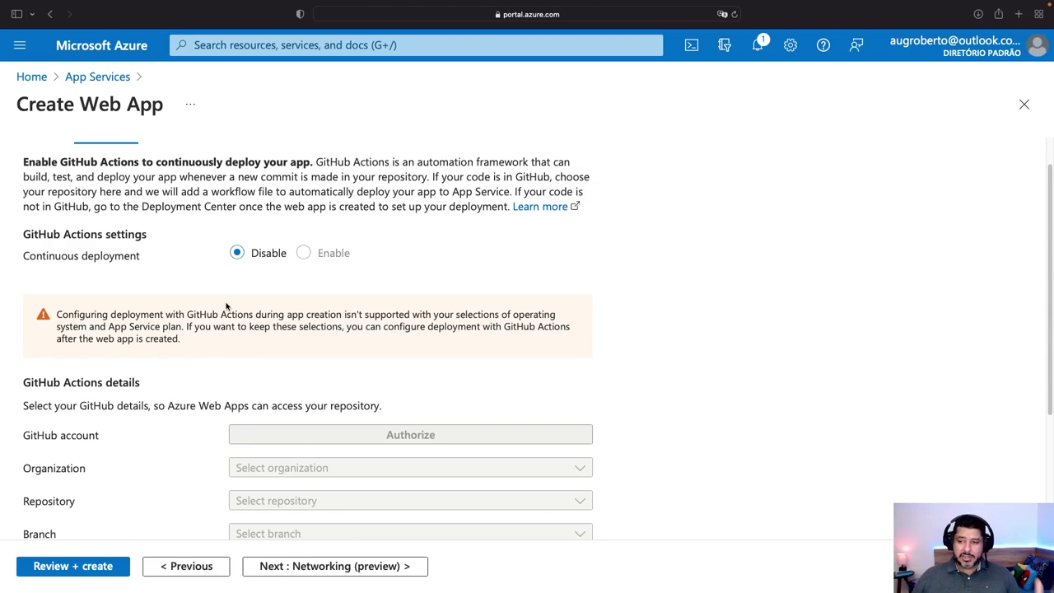
pyautogui.scroll(-2, 327, 357)
pyautogui.scroll(-1, 339, 372)
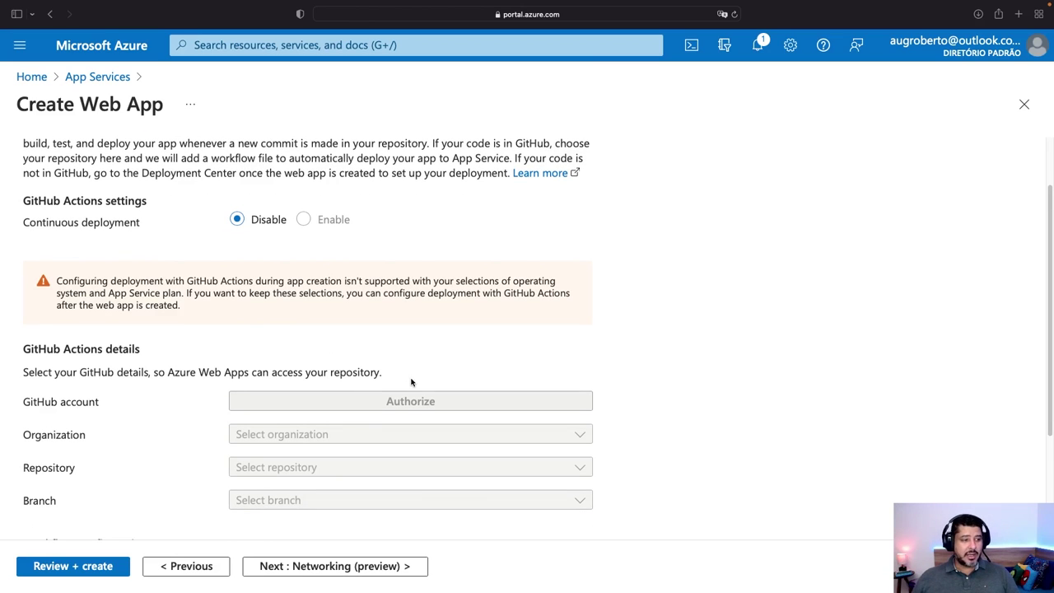
pyautogui.scroll(-1, 366, 524)
pyautogui.scroll(-4, 357, 395)
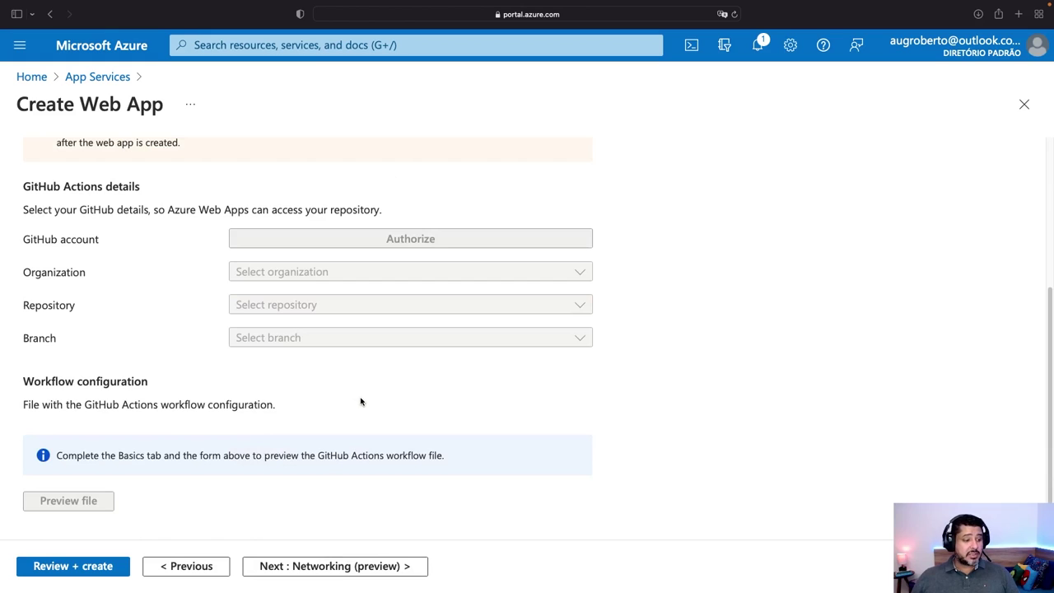
pyautogui.scroll(2, 360, 401)
pyautogui.scroll(4, 360, 401)
pyautogui.scroll(-6, 280, 354)
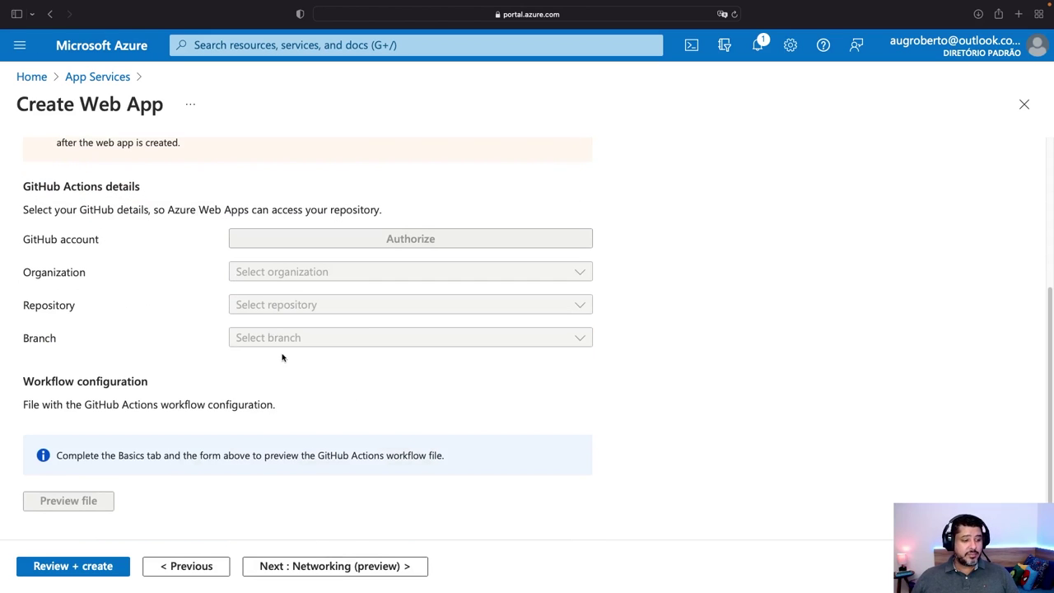
# Keep the default networking, monitoring and tag settings for the web app and proceed to the final review
pyautogui.click(361, 568)
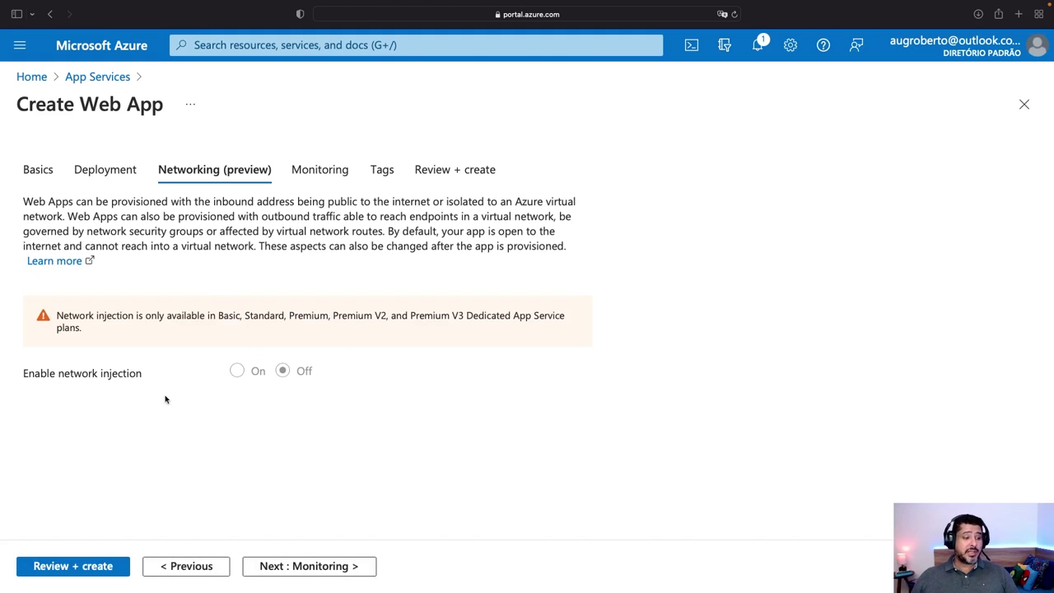
pyautogui.click(322, 566)
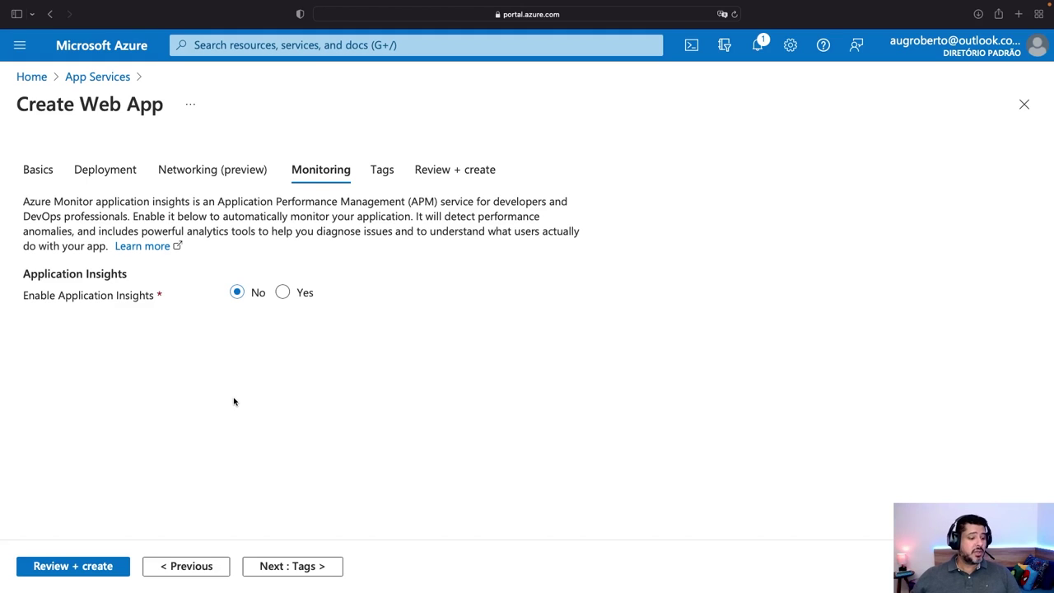
pyautogui.click(323, 574)
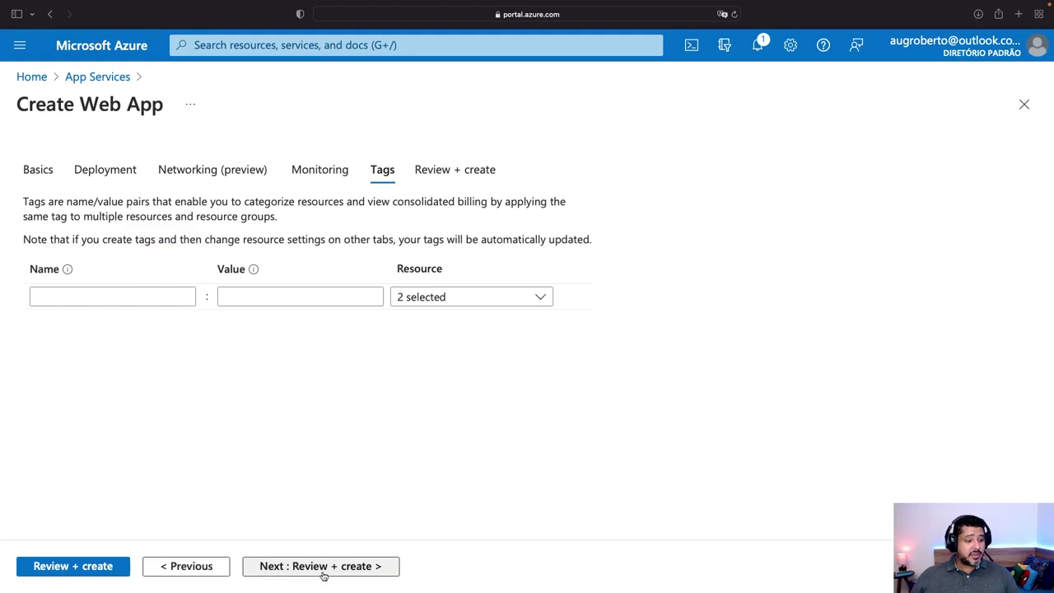
pyautogui.click(361, 565)
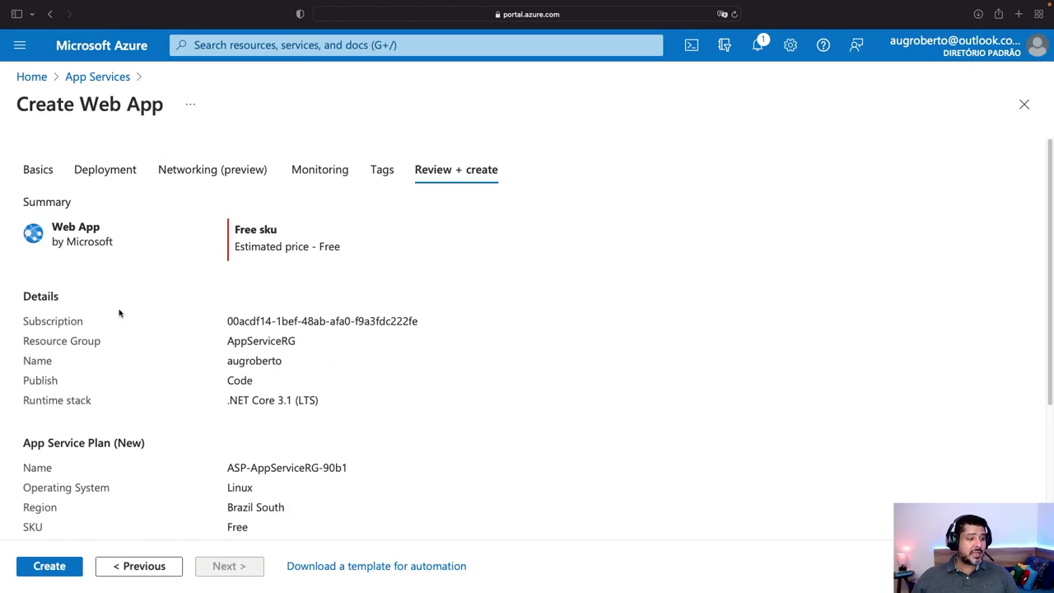
# Check the web app's configuration summary and create the web app
pyautogui.scroll(-5, 127, 390)
pyautogui.scroll(5, 127, 394)
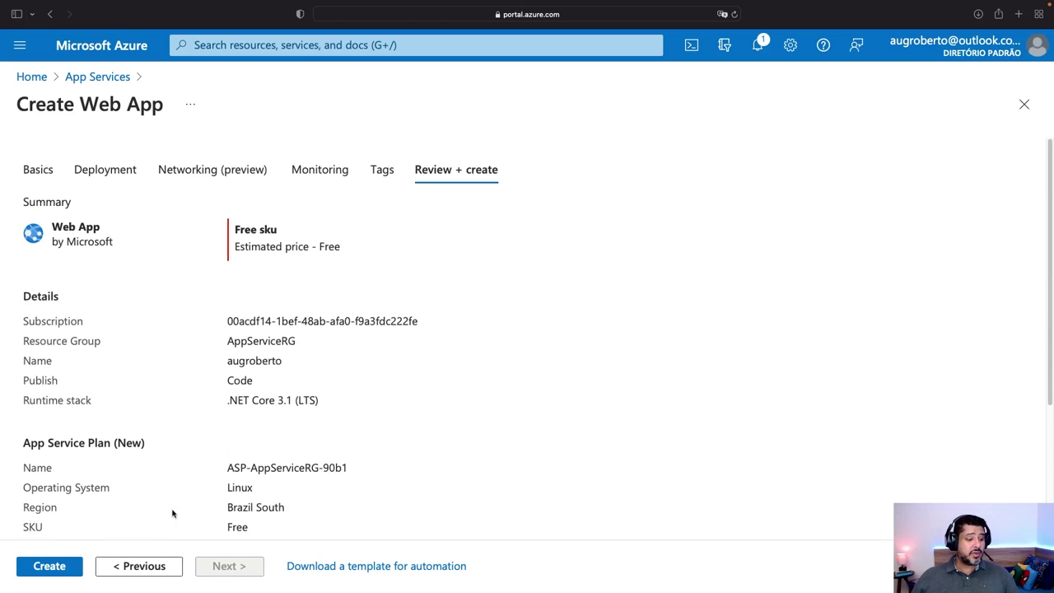
pyautogui.click(51, 567)
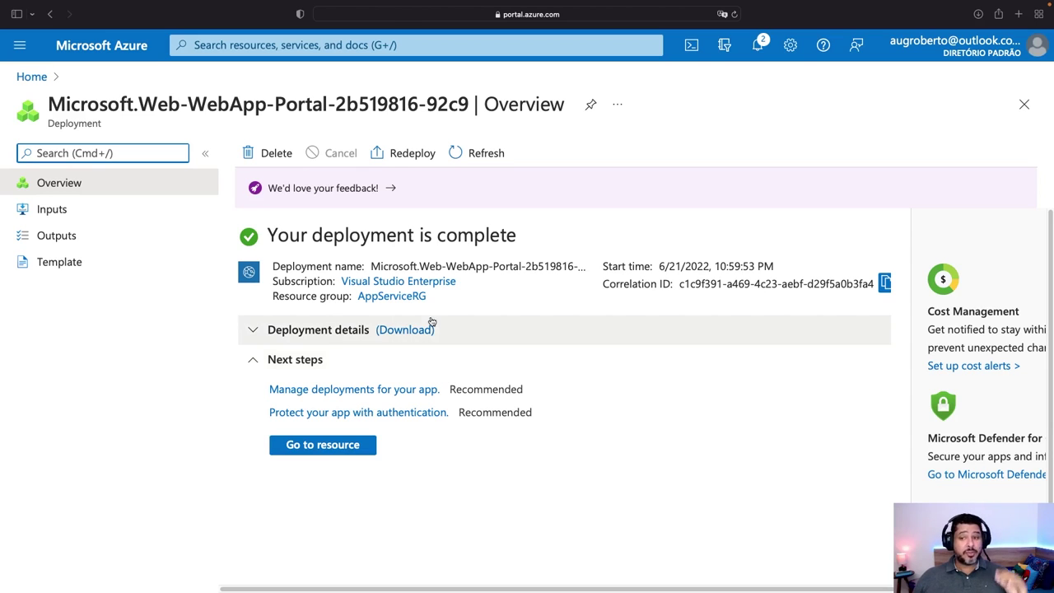
# Open the deployed web app resource and look through its overview page
pyautogui.click(344, 448)
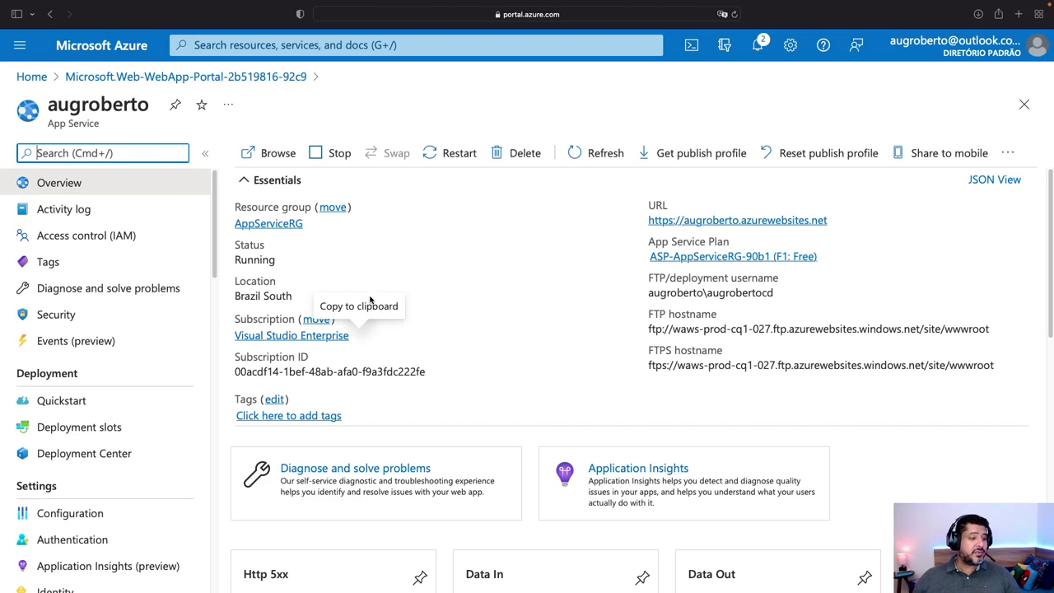
pyautogui.scroll(-3, 363, 273)
pyautogui.scroll(3, 371, 312)
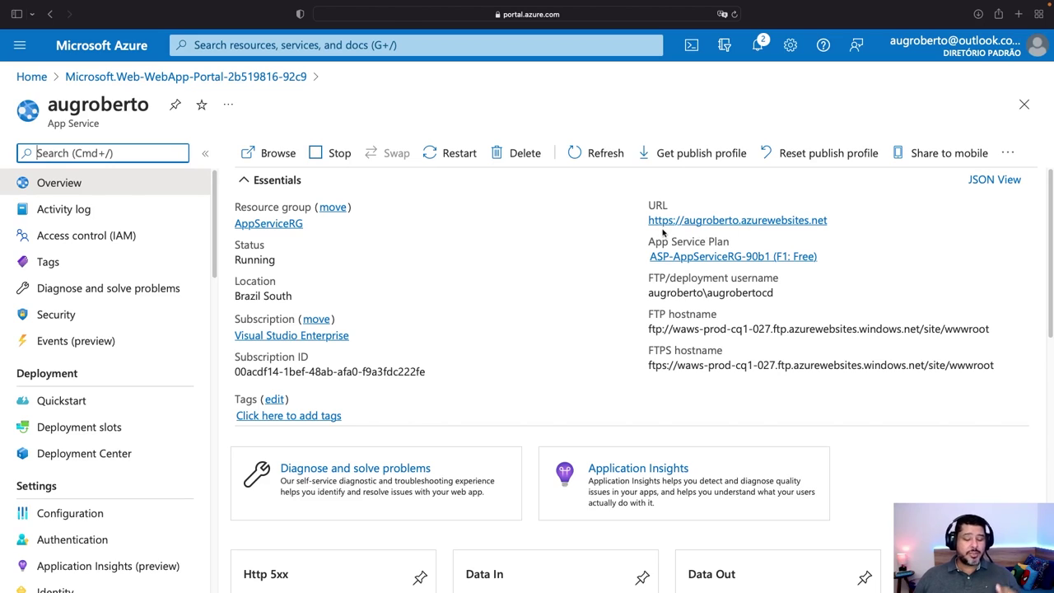
# Copy the web app's URL from its overview and open the site in the browser
pyautogui.moveTo(828, 223)
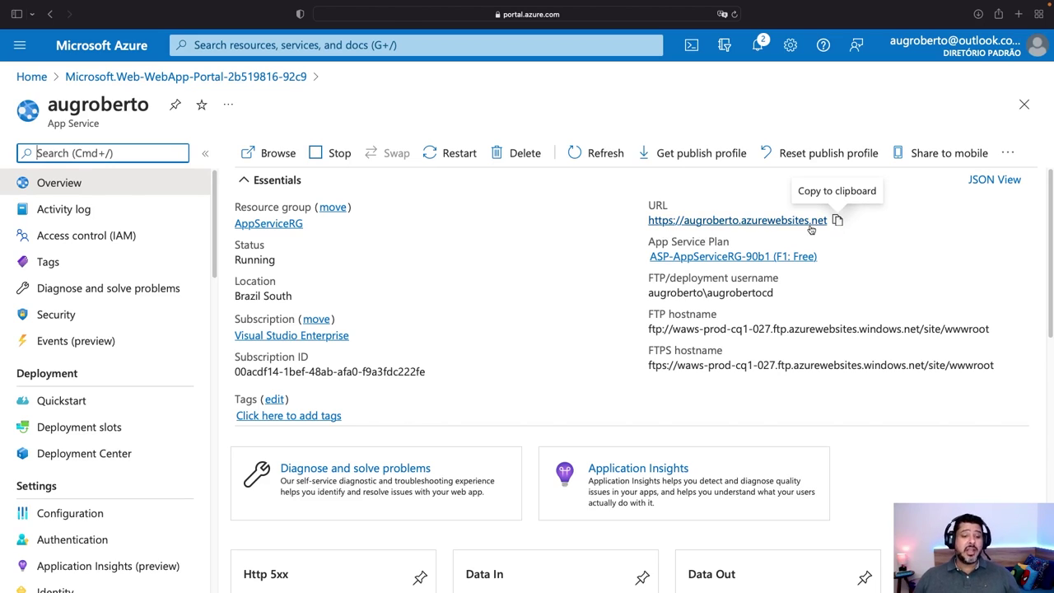
pyautogui.click(838, 220)
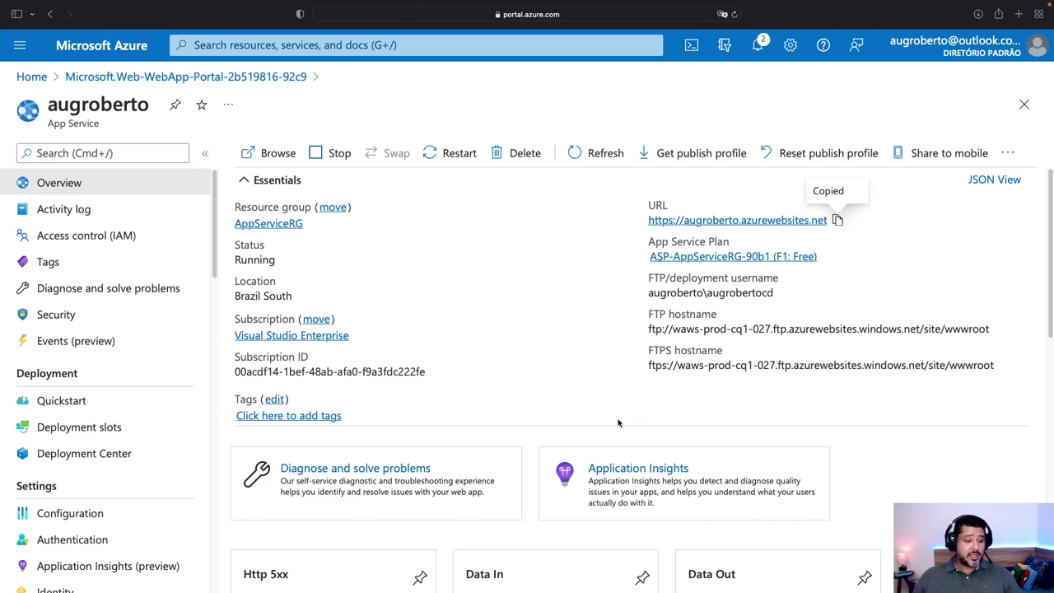
pyautogui.click(778, 221)
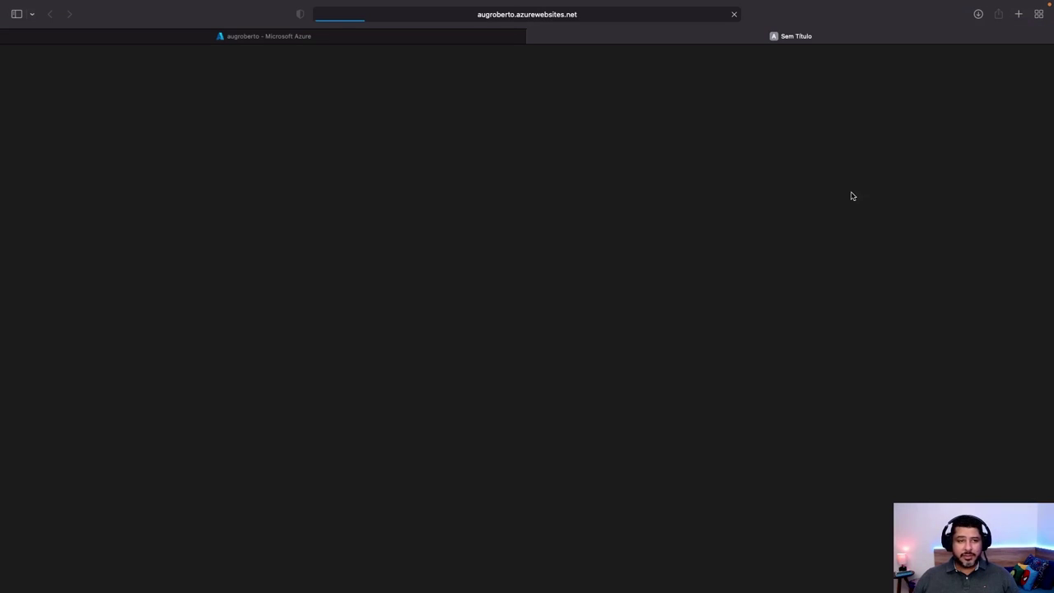